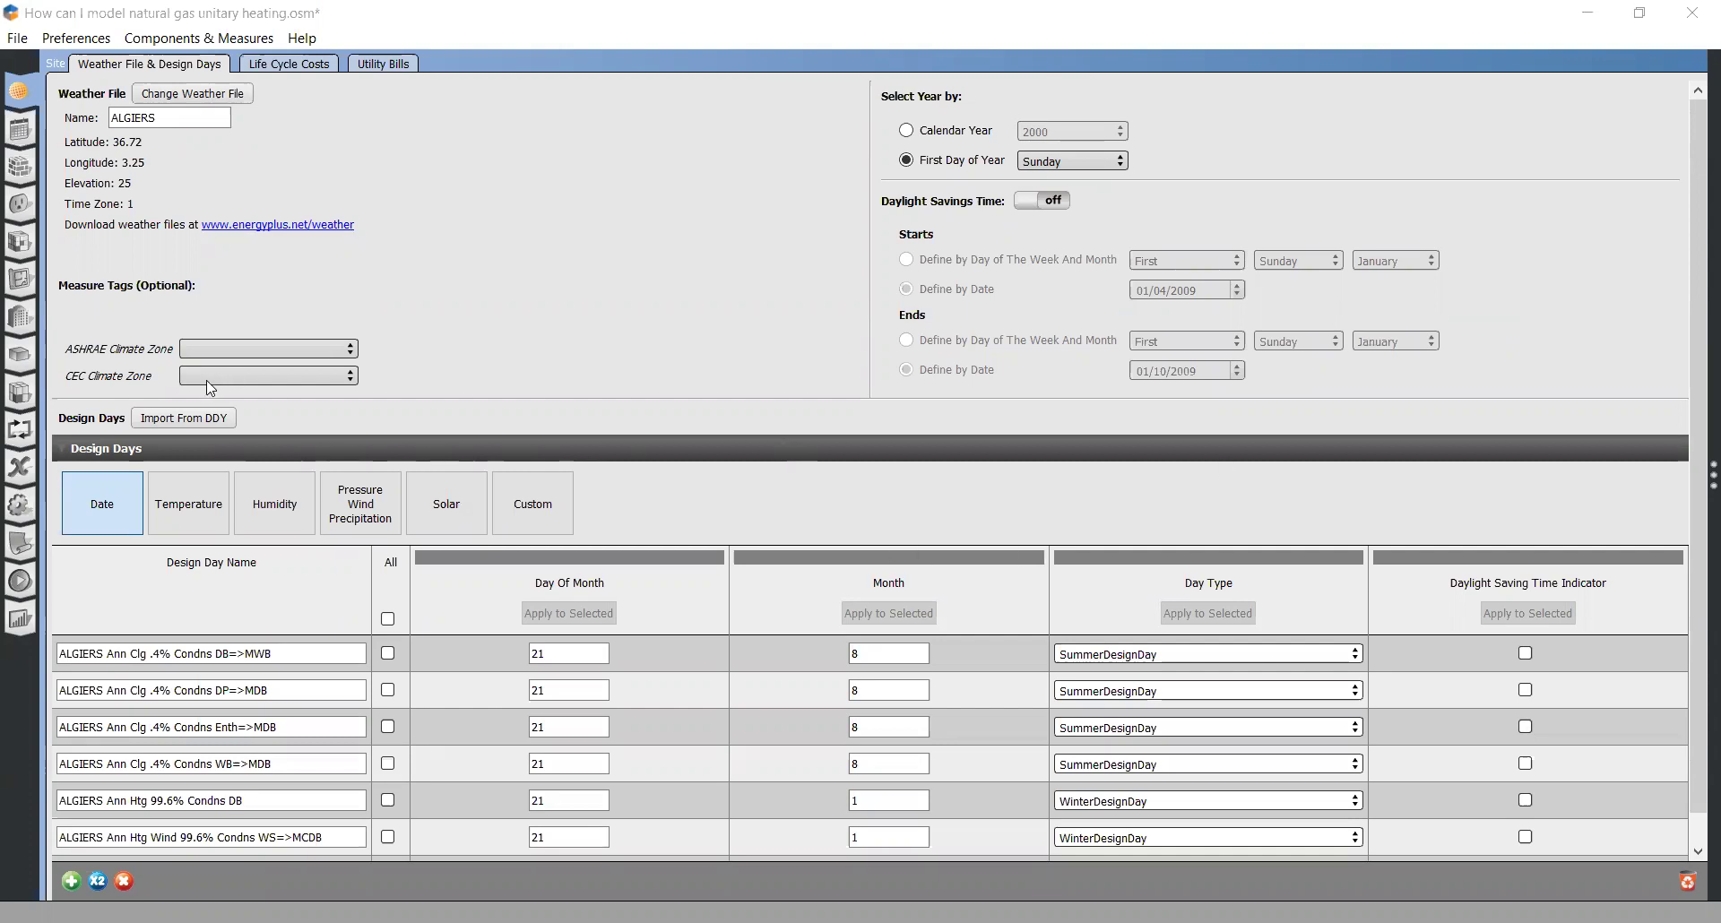
# Step: Add an Empty Air Loop (Air Loop HVAC 1) from the HVAC templates and widen the library panel
pyautogui.click(25, 439)
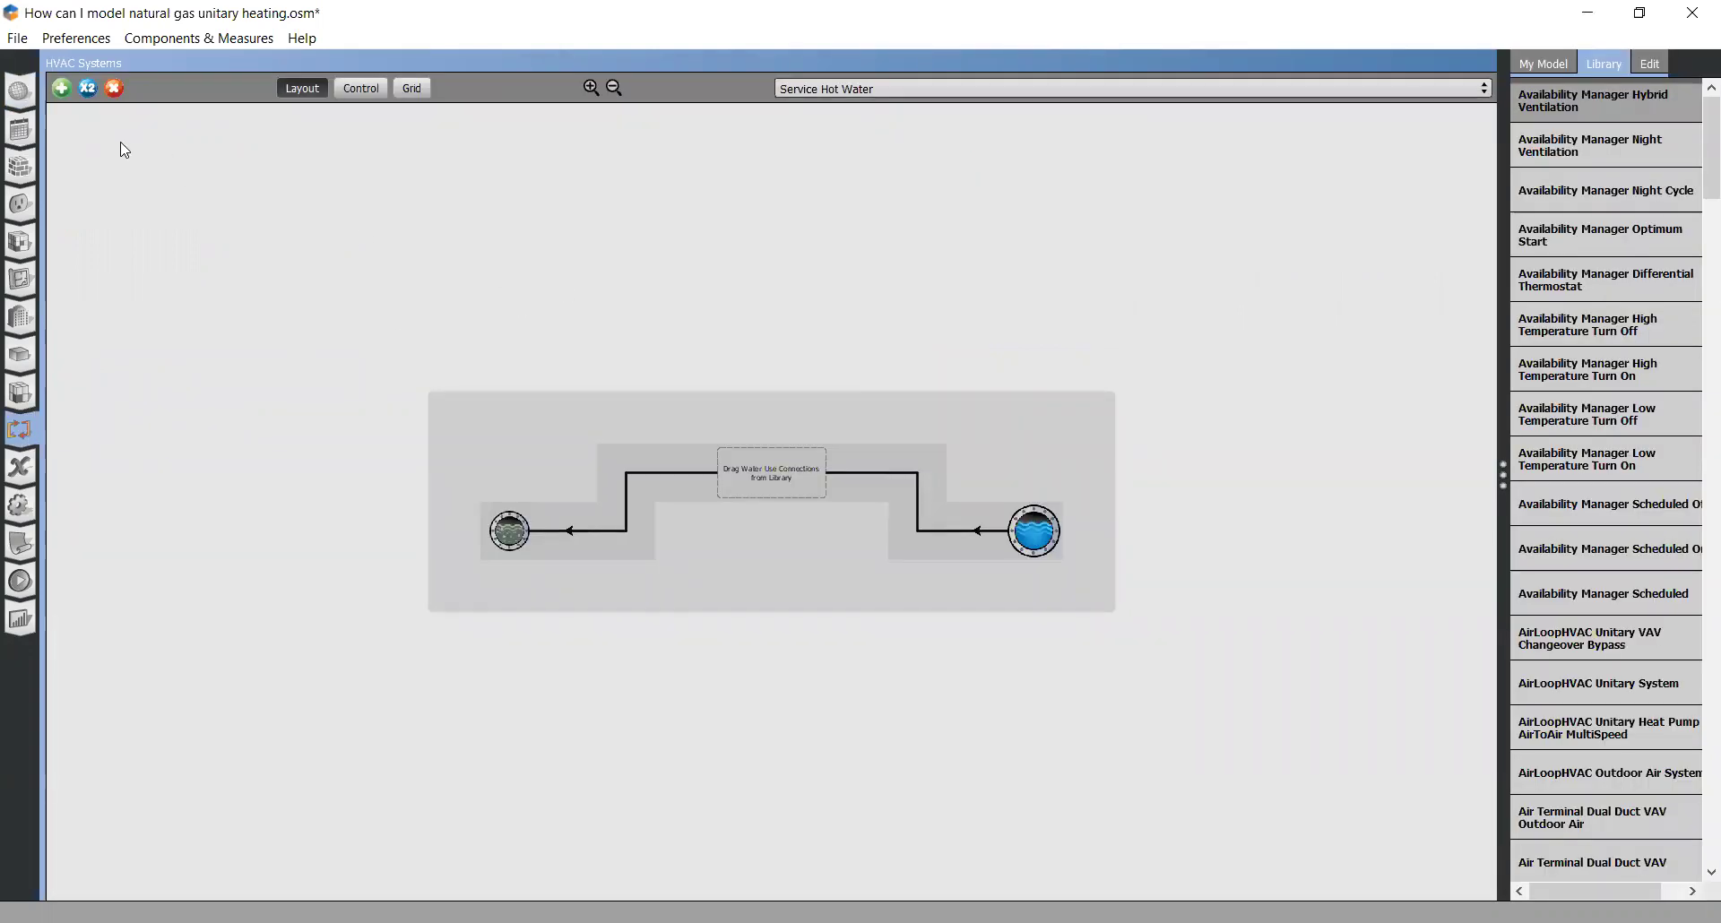
pyautogui.click(69, 90)
pyautogui.scroll(-6, 846, 434)
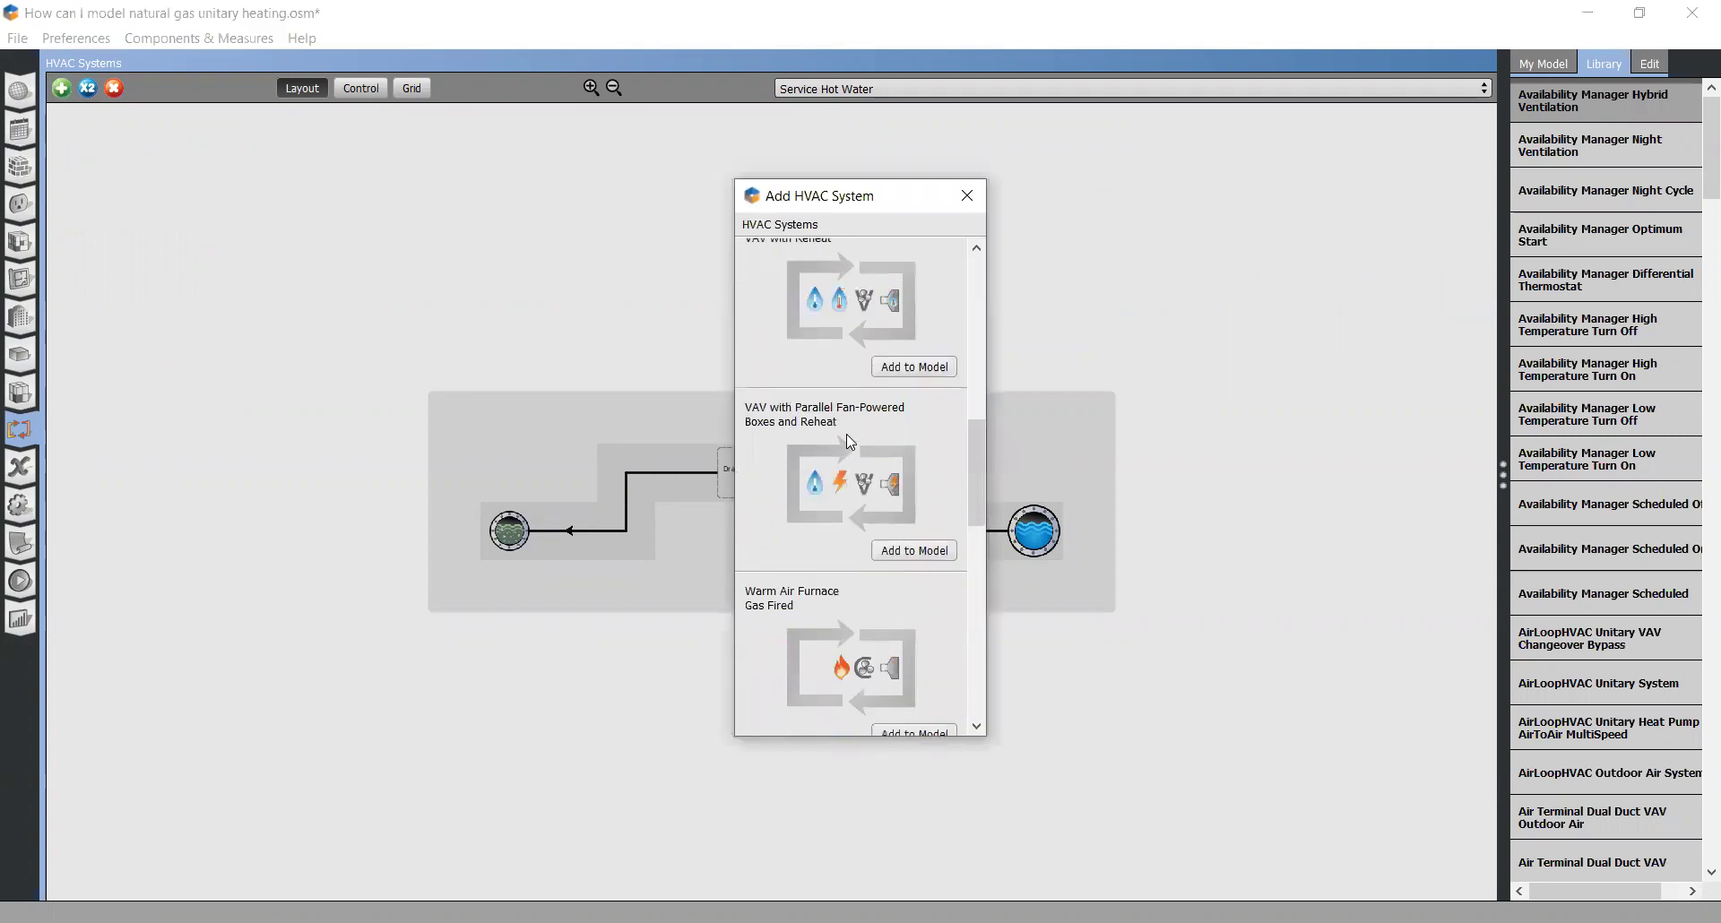
pyautogui.scroll(-7, 846, 434)
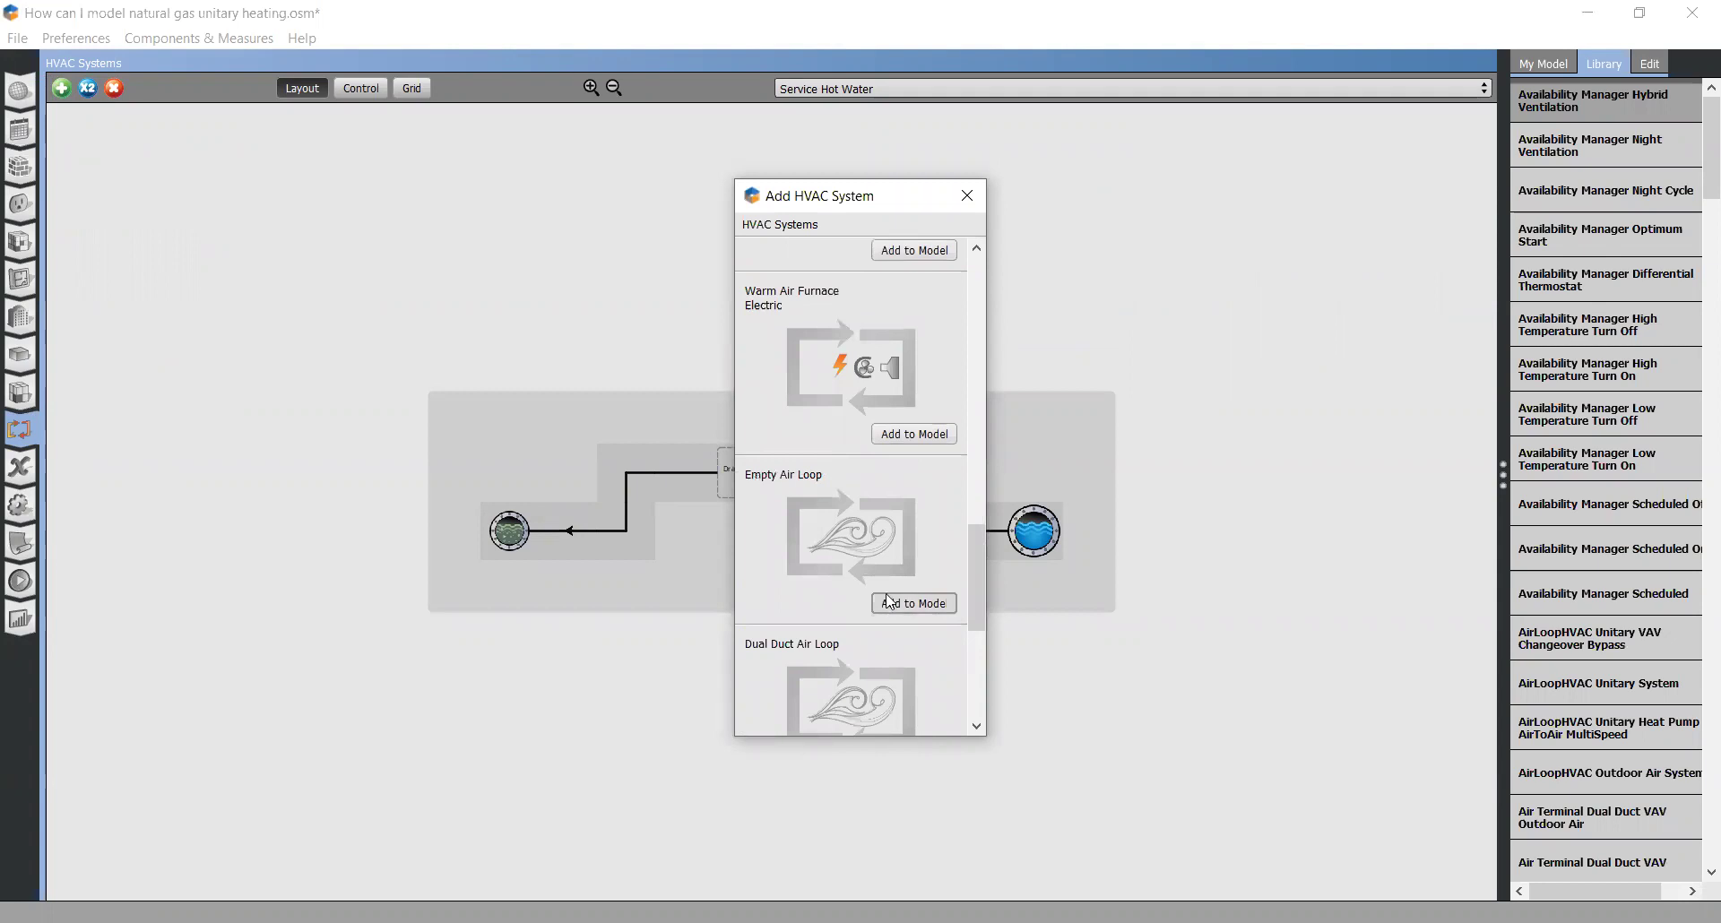
pyautogui.click(888, 602)
pyautogui.moveTo(1499, 473); pyautogui.dragTo(1397, 478)
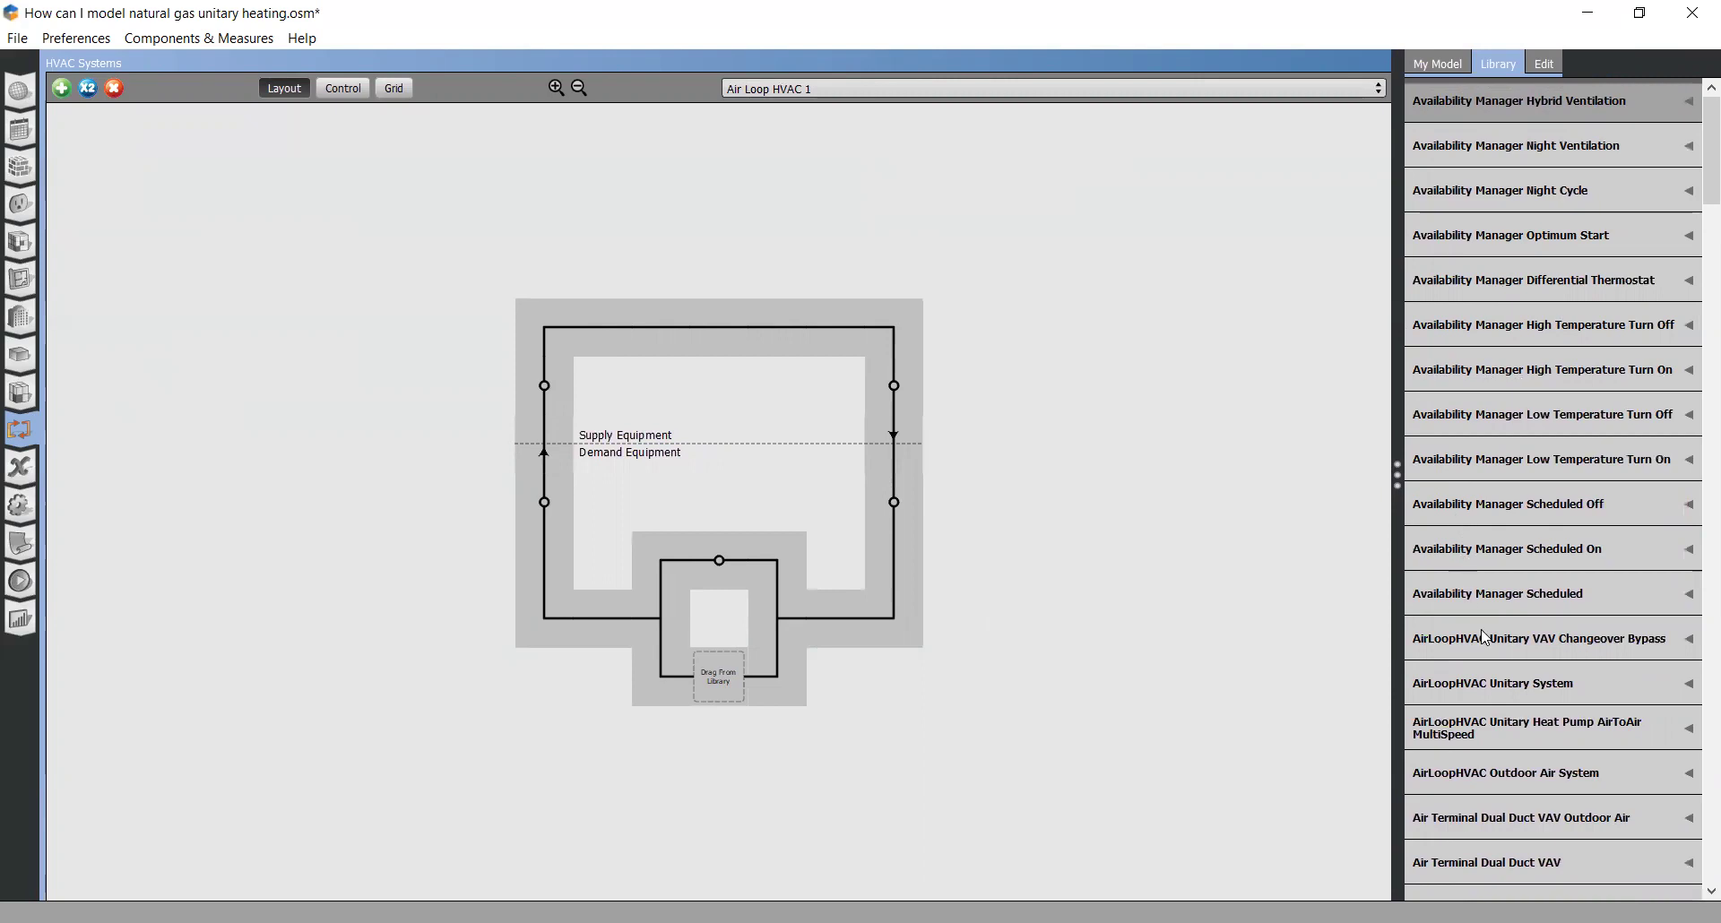
# Step: Drag the OA System from AirLoopHVAC Outdoor Air System onto the loop's supply-side node
pyautogui.scroll(-2, 1481, 635)
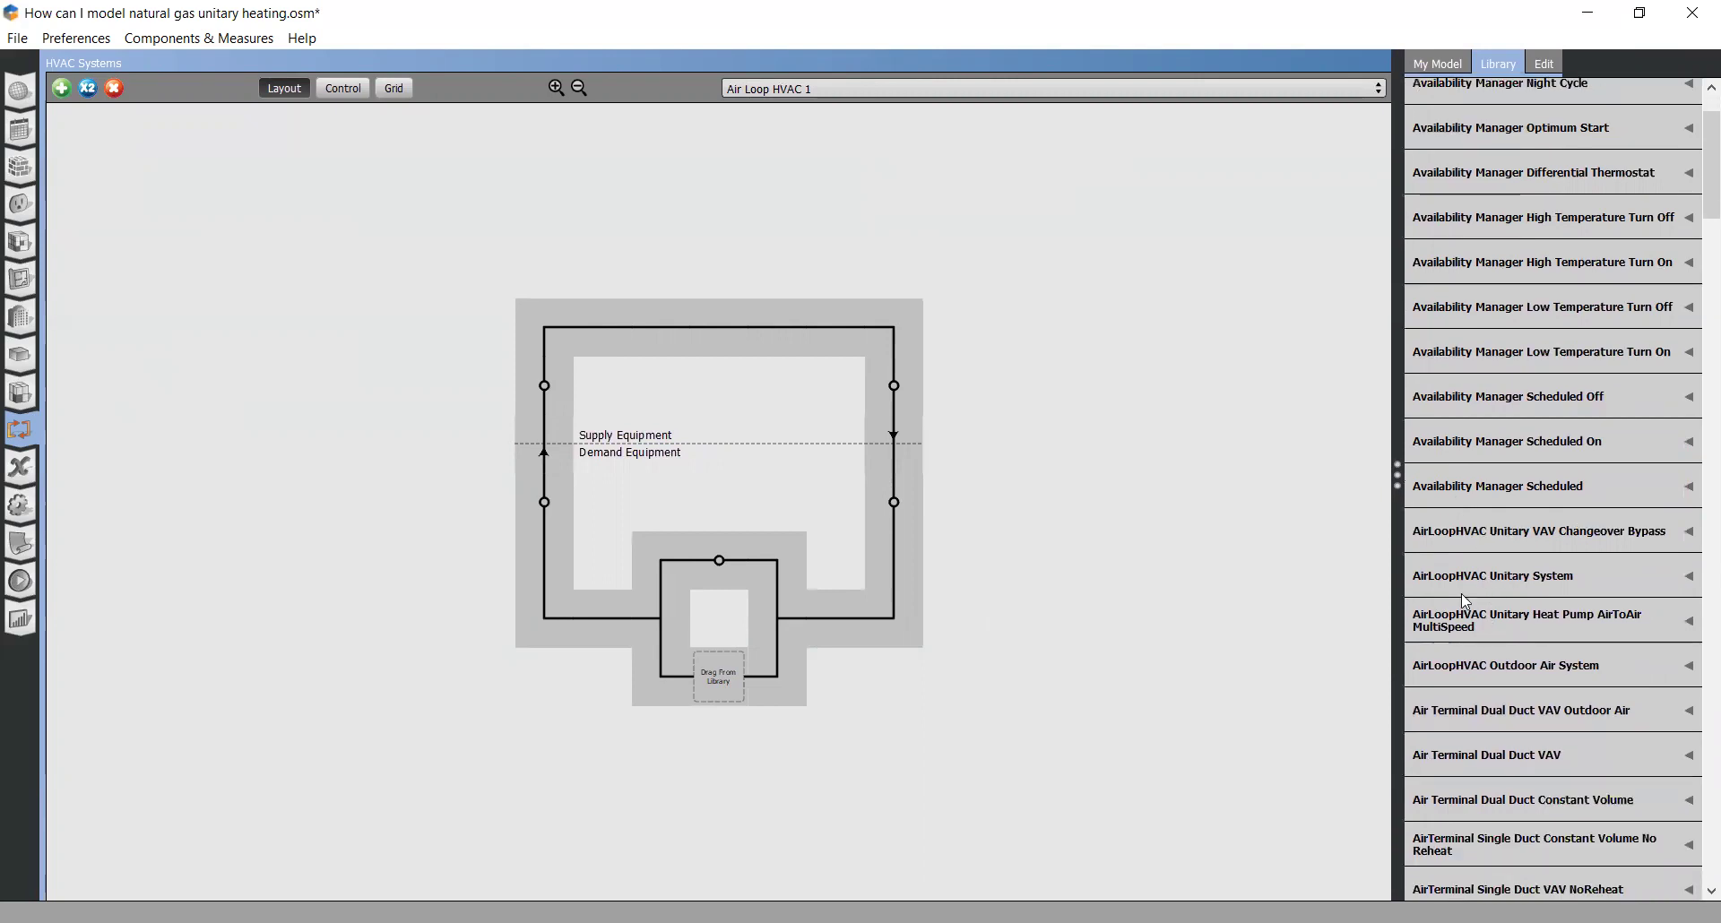
pyautogui.scroll(-2, 1470, 592)
pyautogui.click(1480, 473)
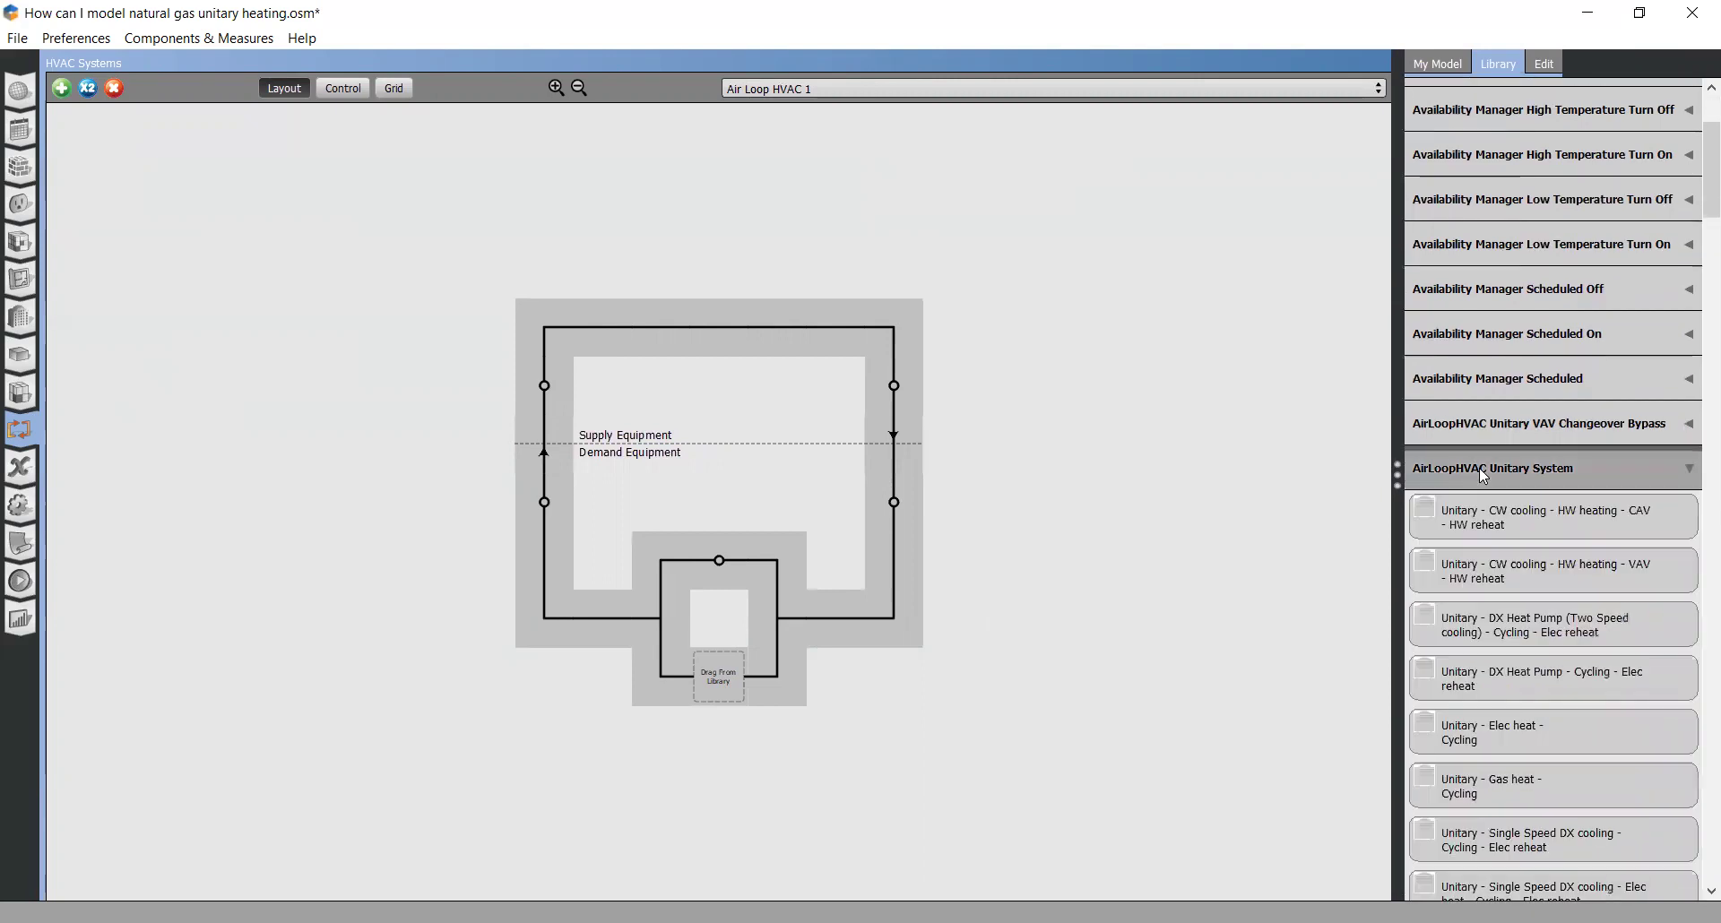
pyautogui.click(1472, 468)
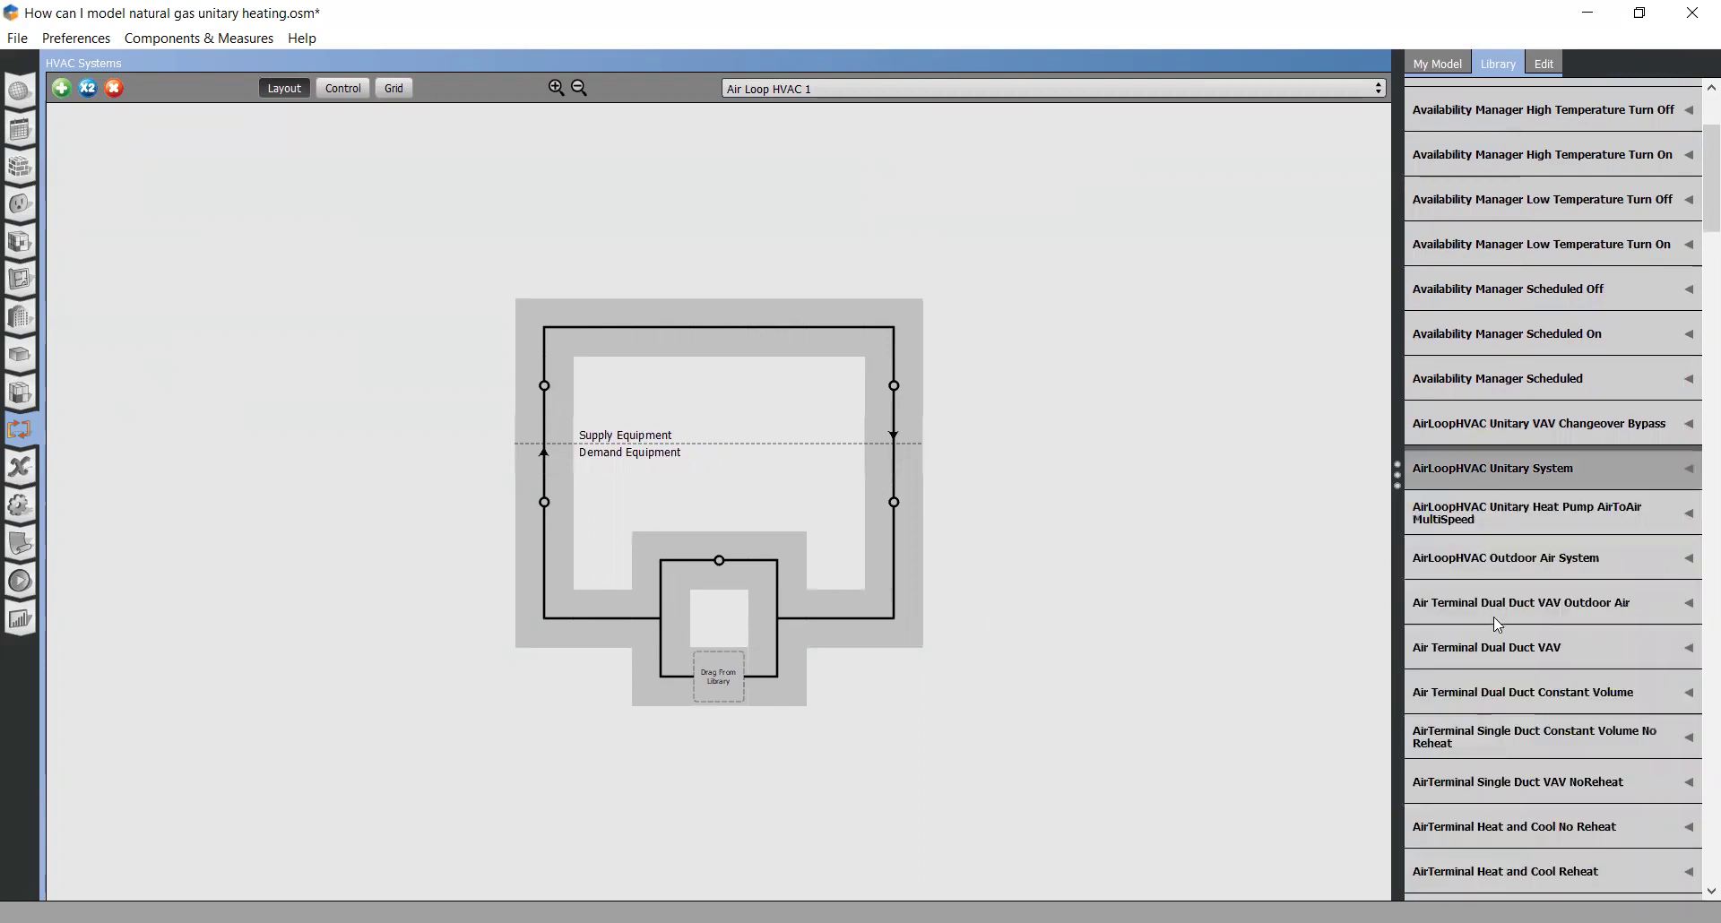
pyautogui.click(1479, 561)
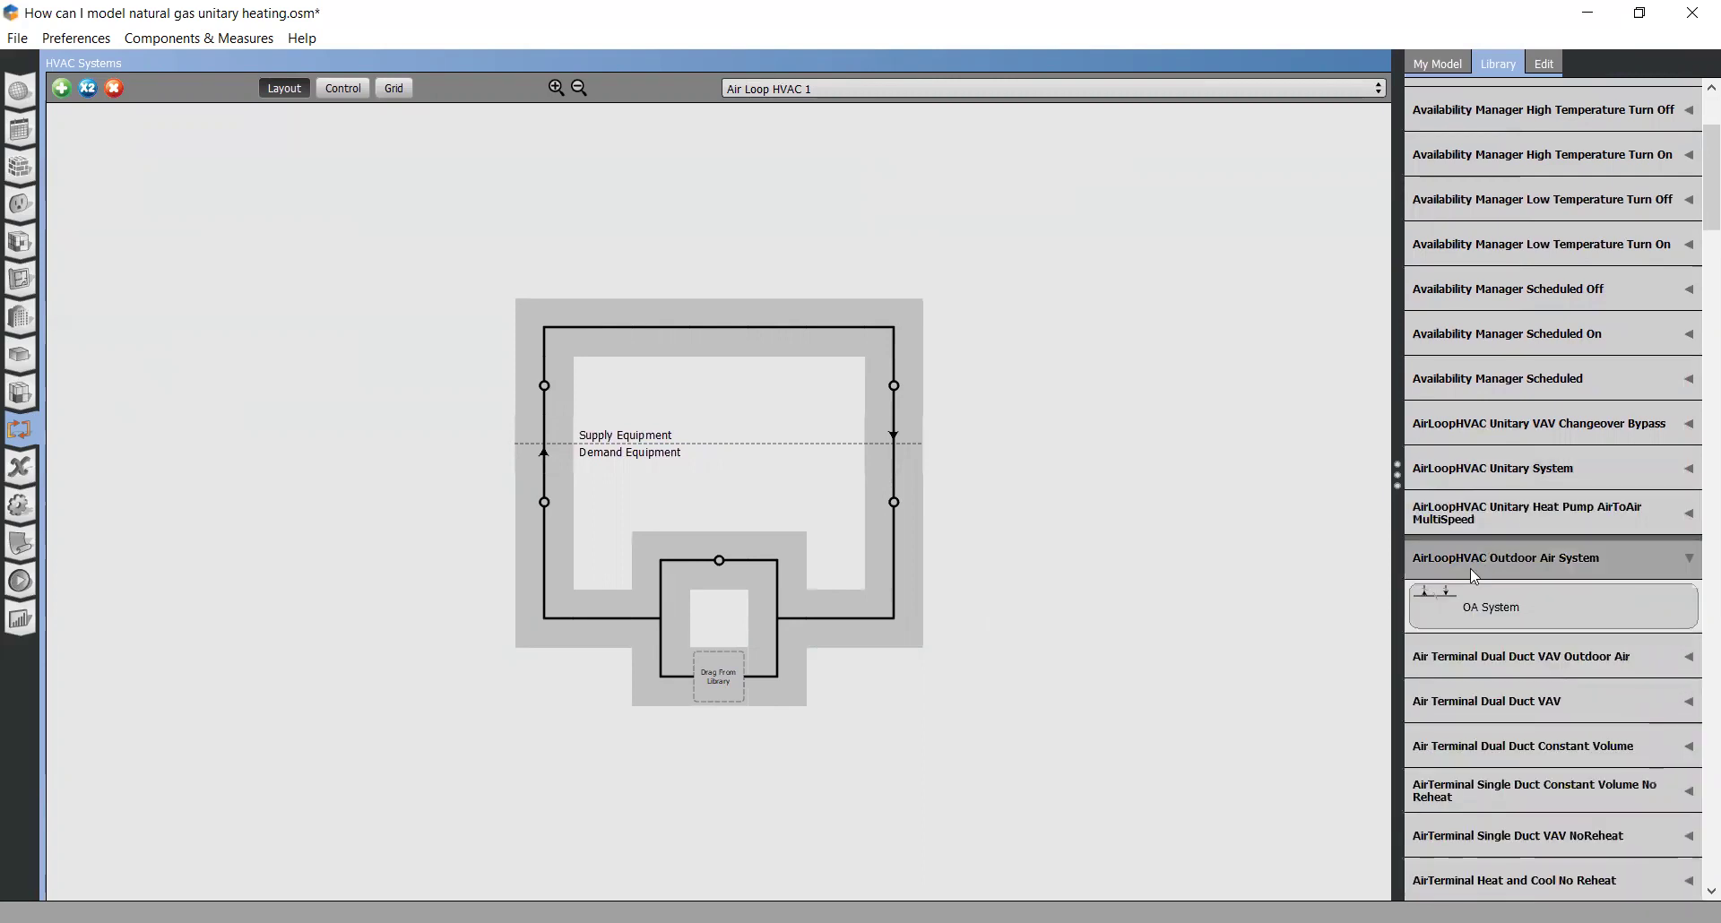
pyautogui.scroll(-1, 1467, 583)
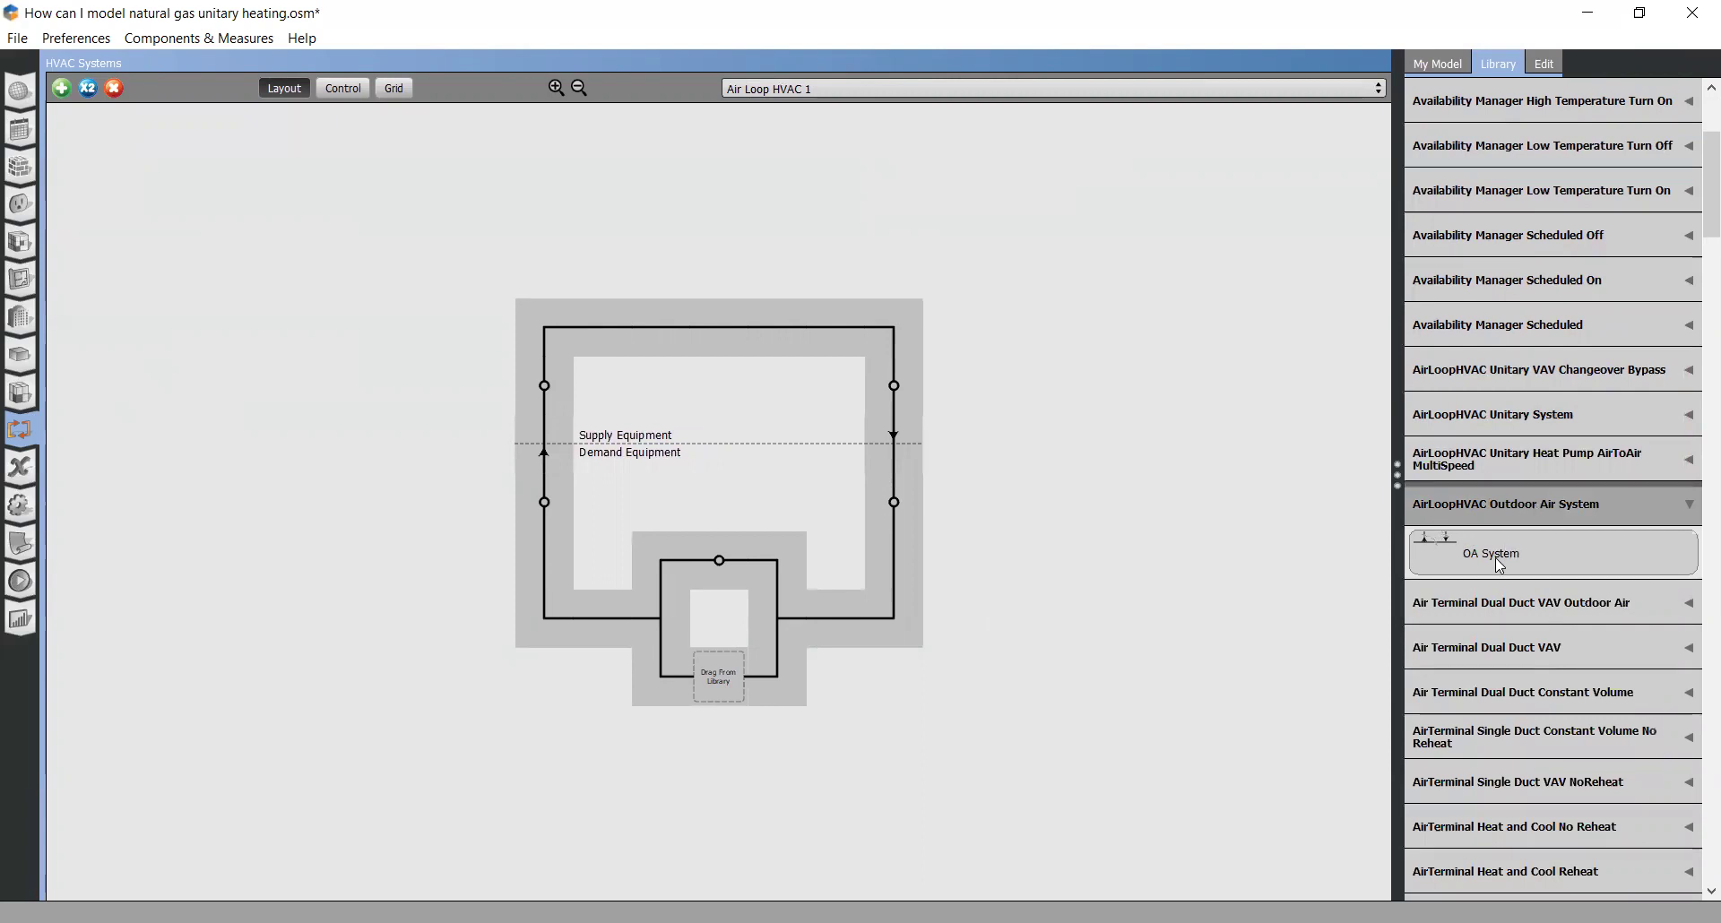
pyautogui.moveTo(1490, 558); pyautogui.dragTo(541, 404)
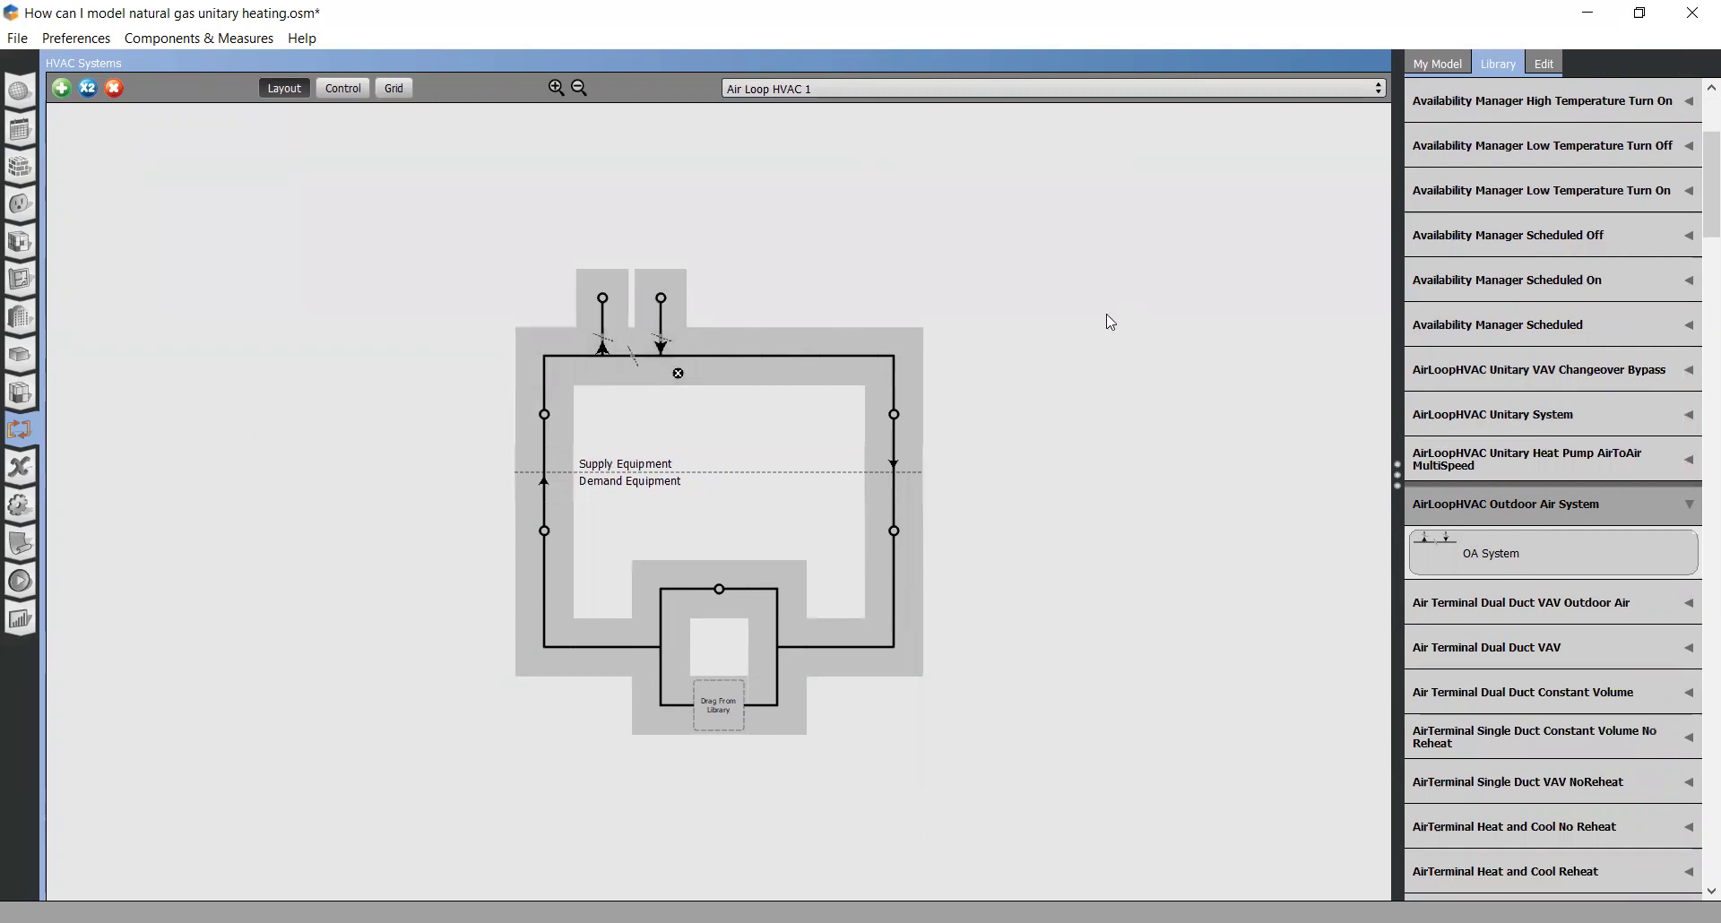
pyautogui.click(1453, 502)
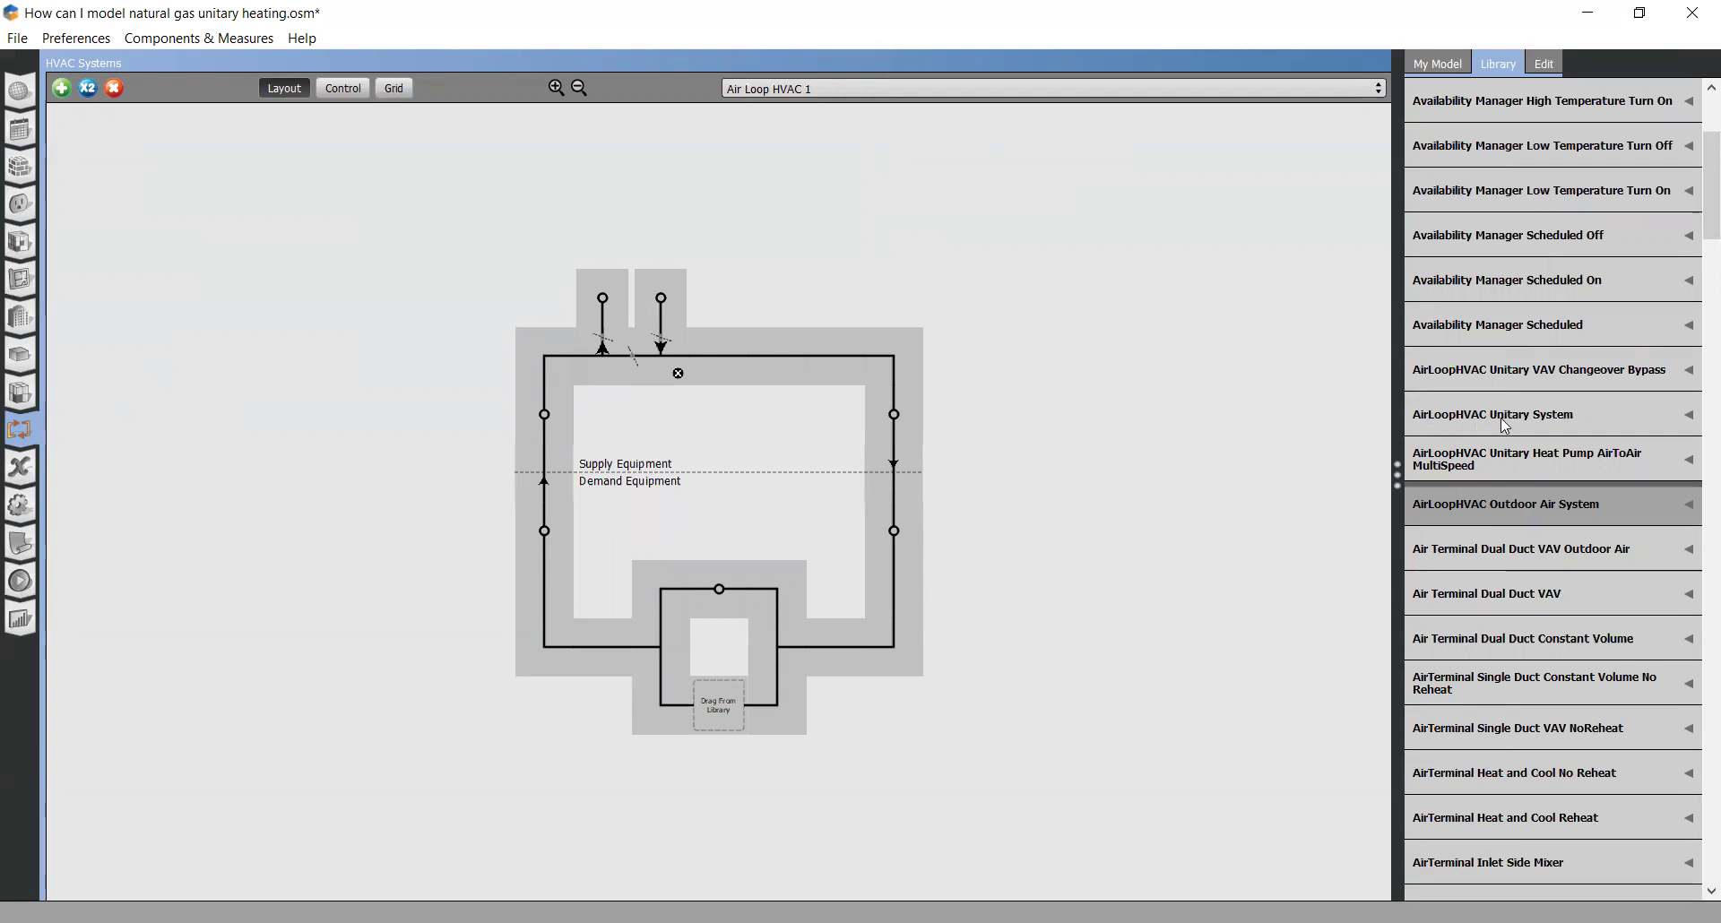
# Step: Place an AirLoopHVAC Unitary System template on the supply side, downstream of the OA system
pyautogui.click(1538, 415)
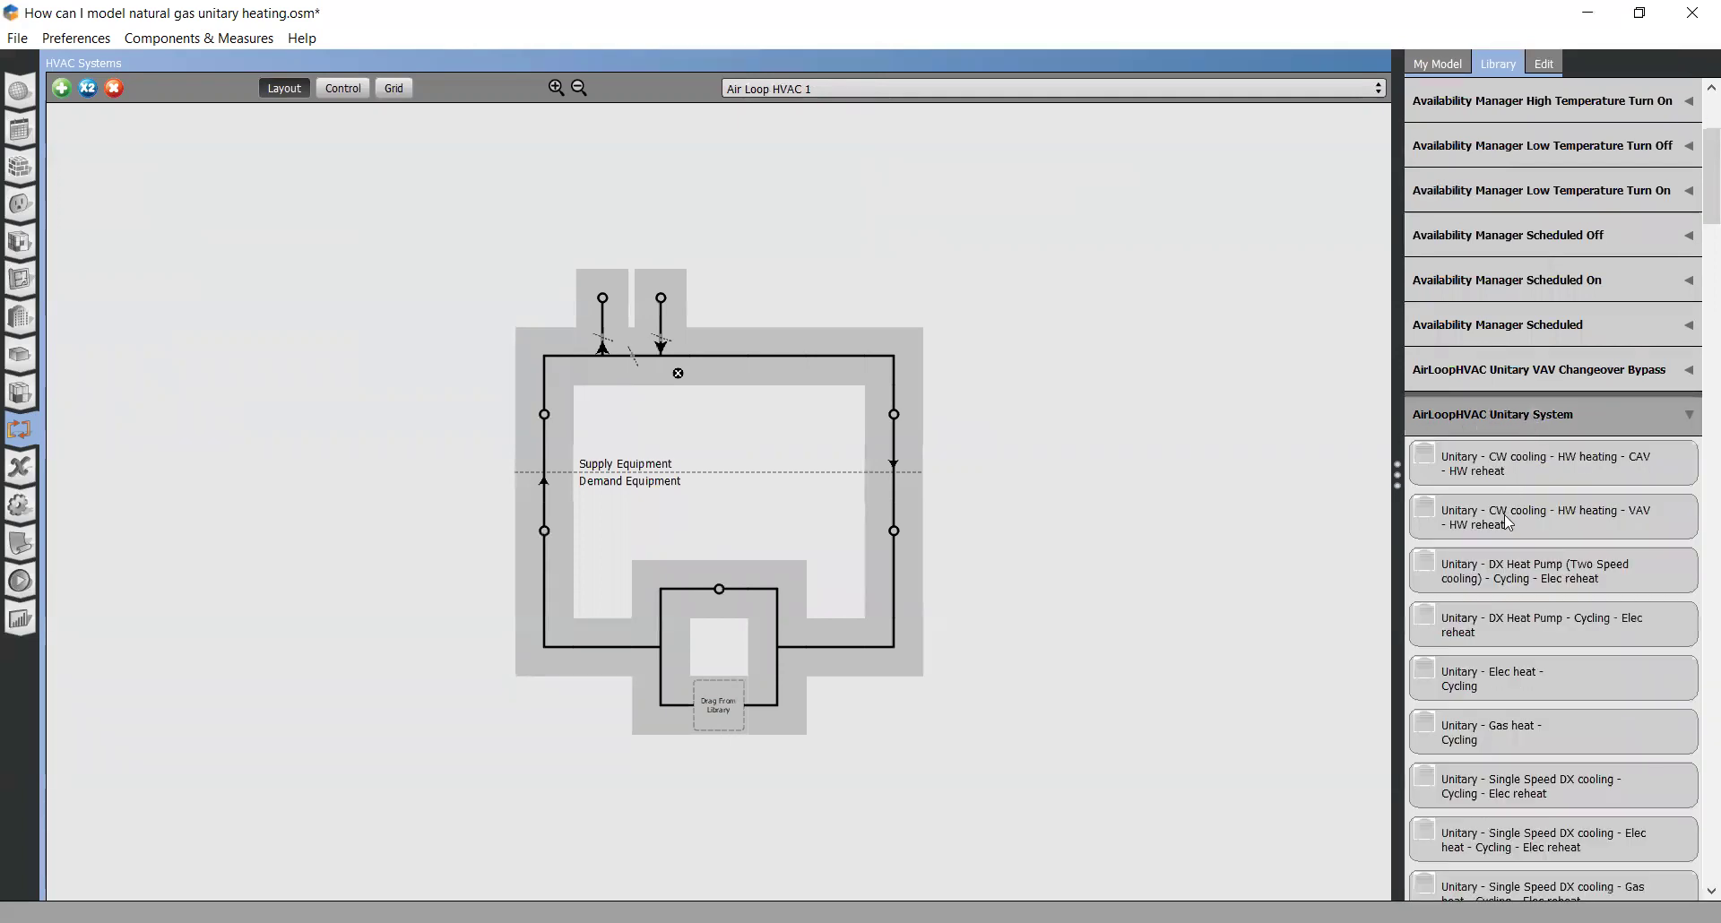
pyautogui.scroll(-5, 1503, 516)
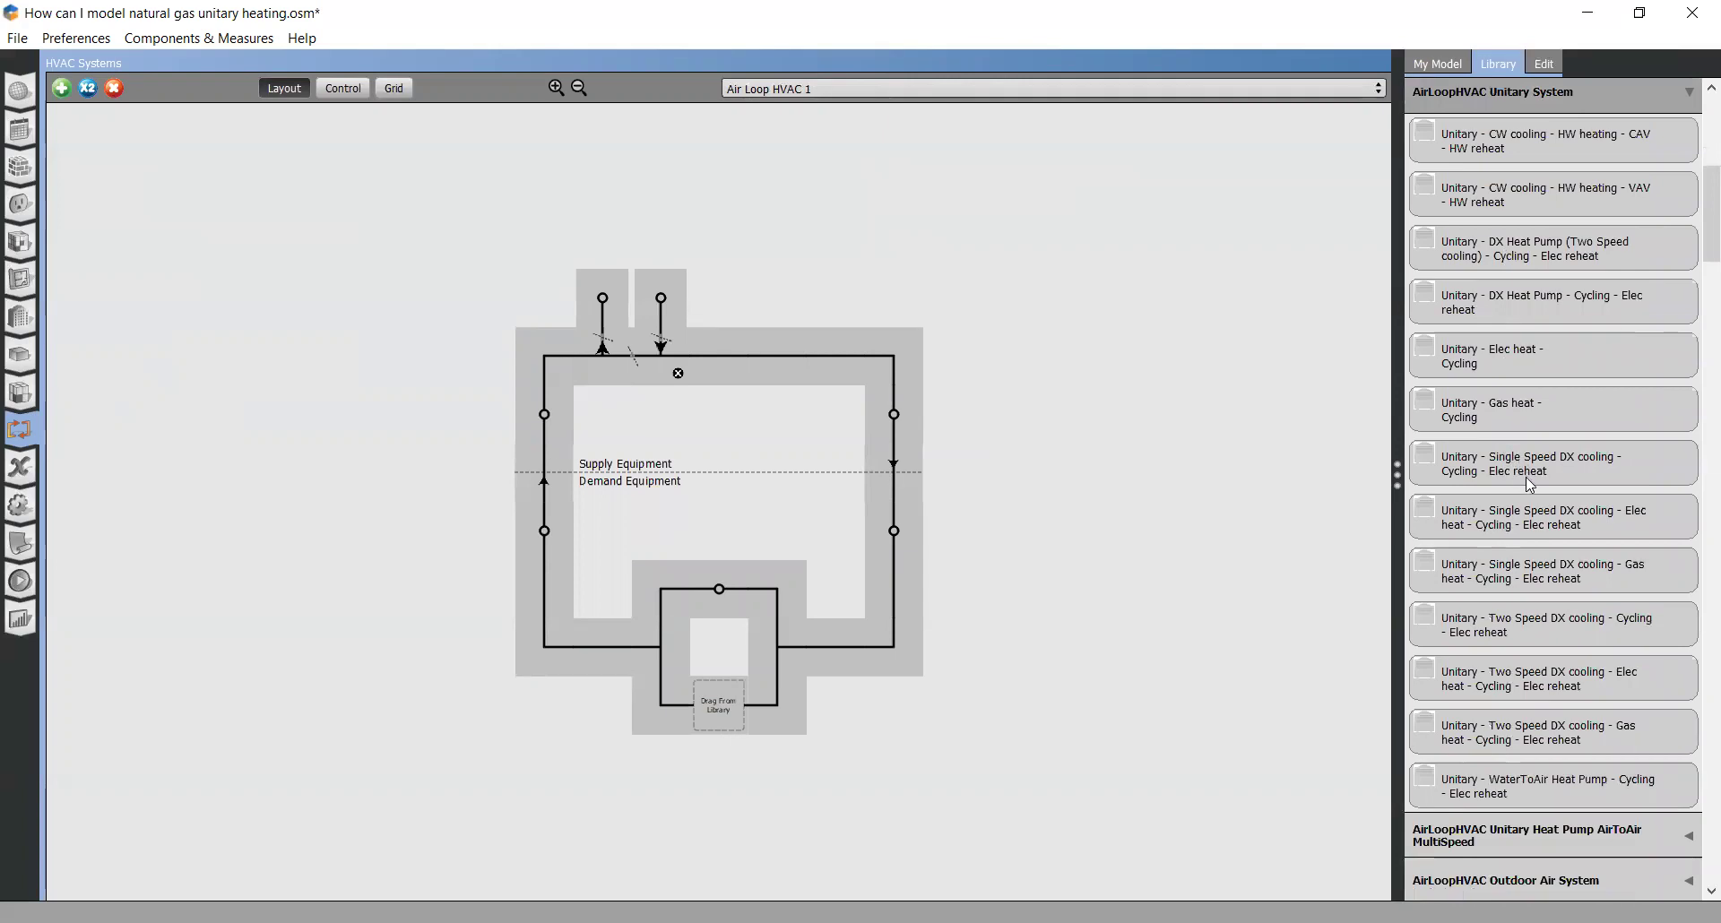
pyautogui.scroll(-1, 1524, 476)
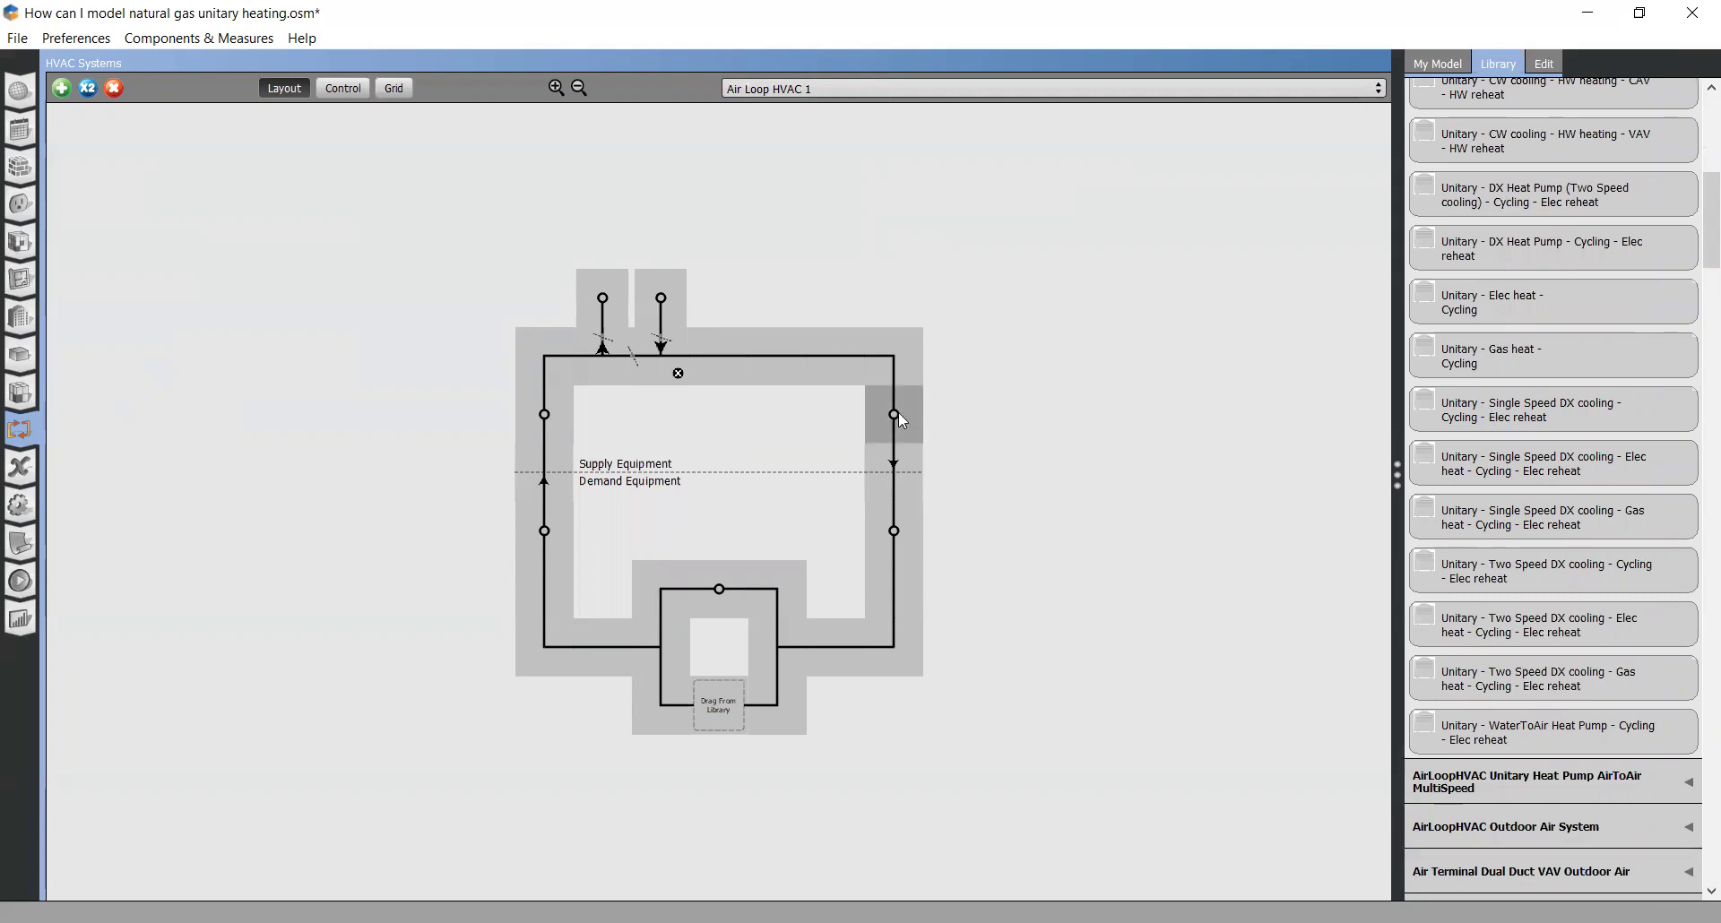
pyautogui.moveTo(900, 413); pyautogui.dragTo(901, 410)
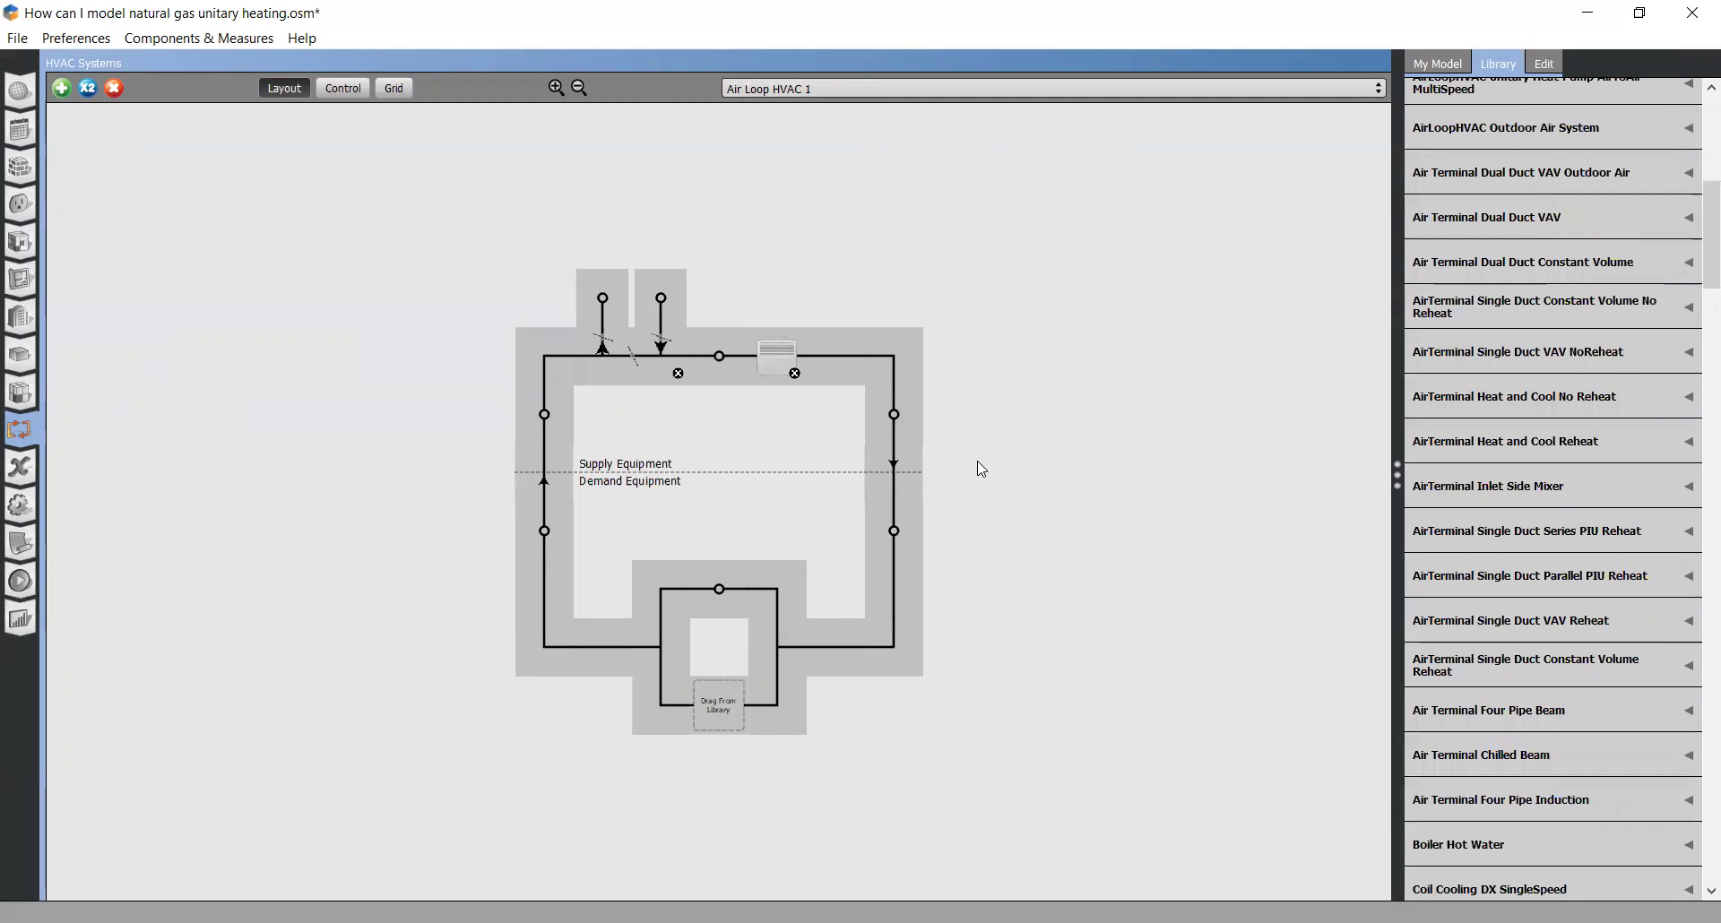
# Step: Connect Room 1 to the demand splitter and add a Constant Volume No Reheat diffuser on its branch
pyautogui.click(787, 631)
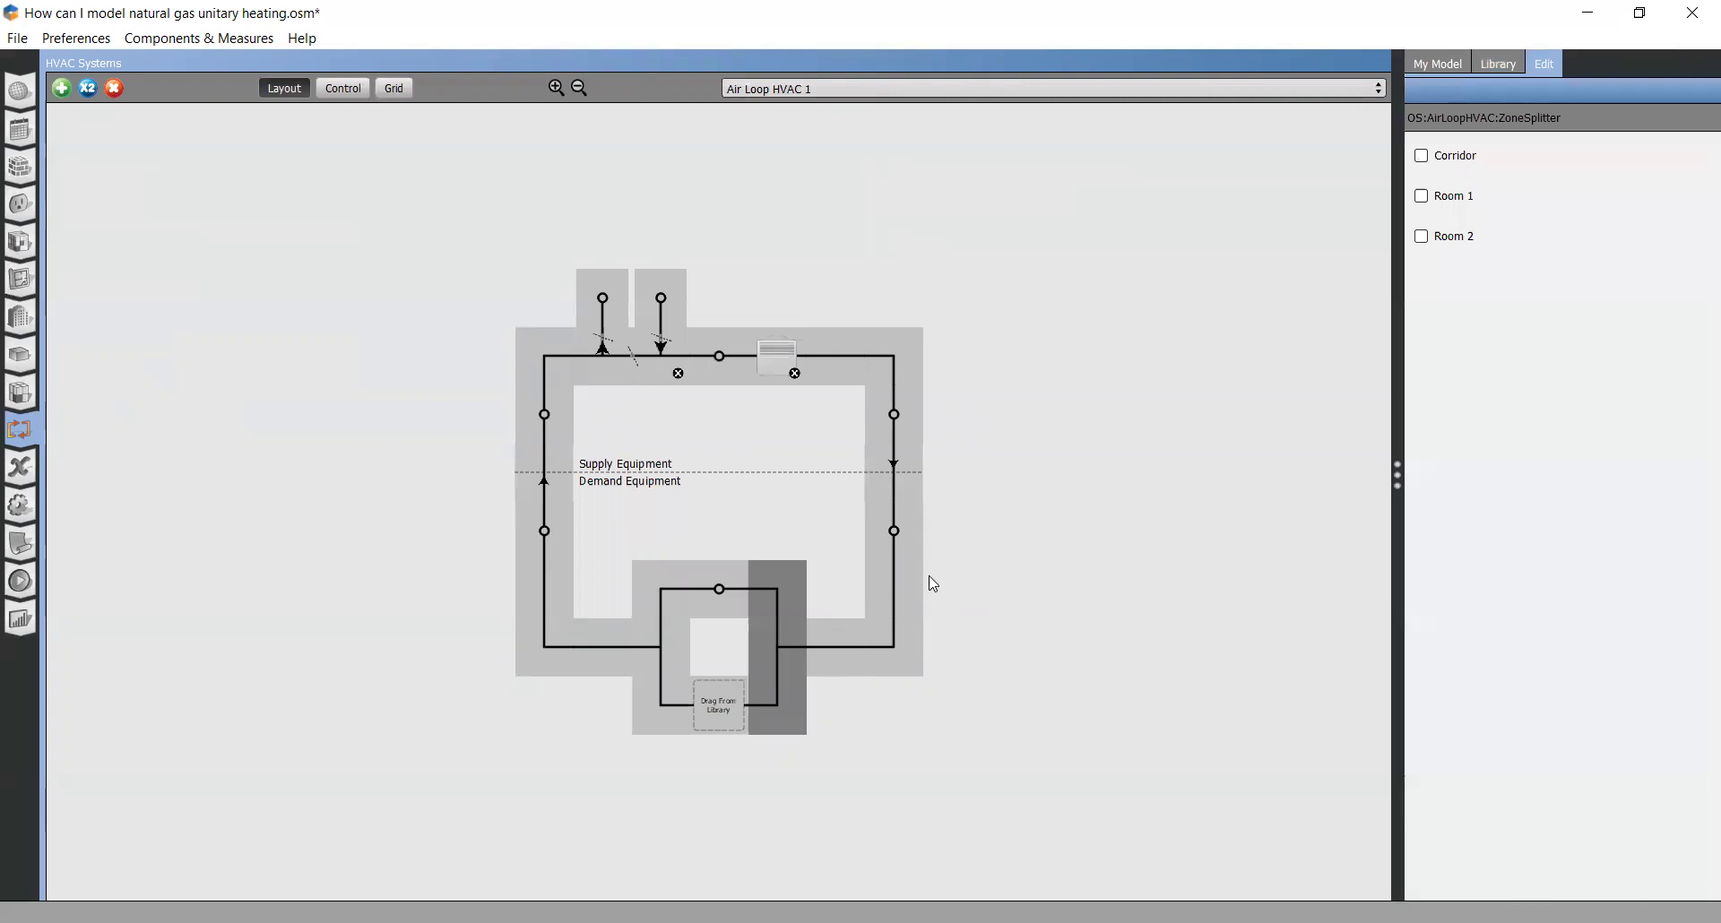
pyautogui.click(1422, 197)
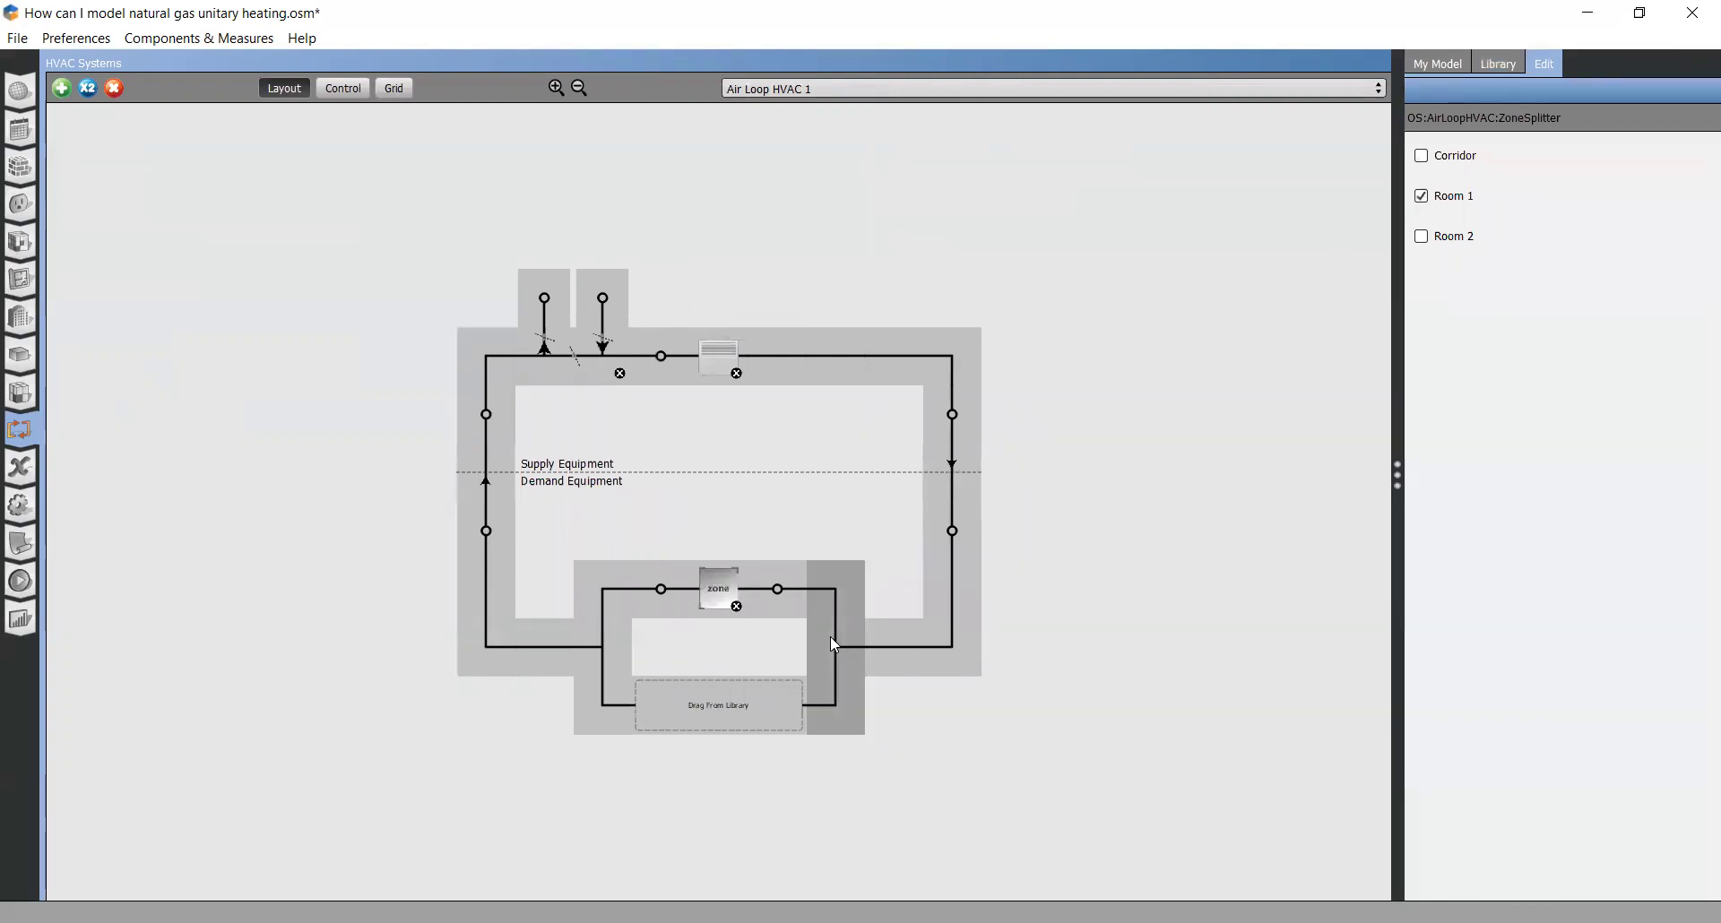
pyautogui.click(1501, 65)
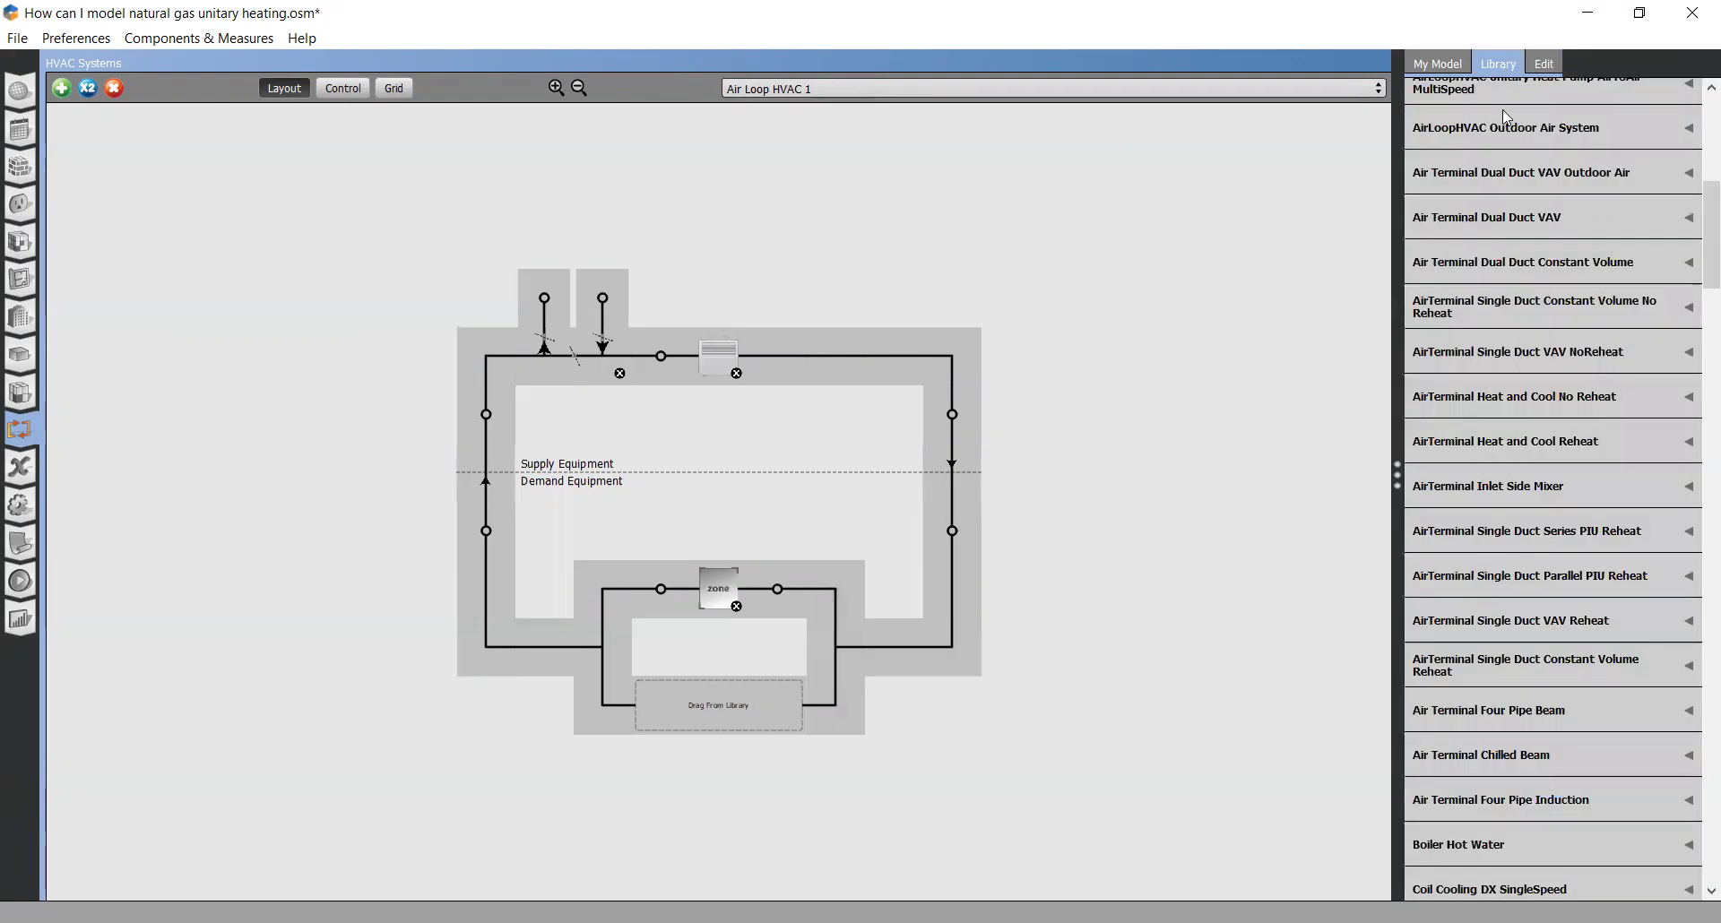
pyautogui.scroll(-1, 1509, 657)
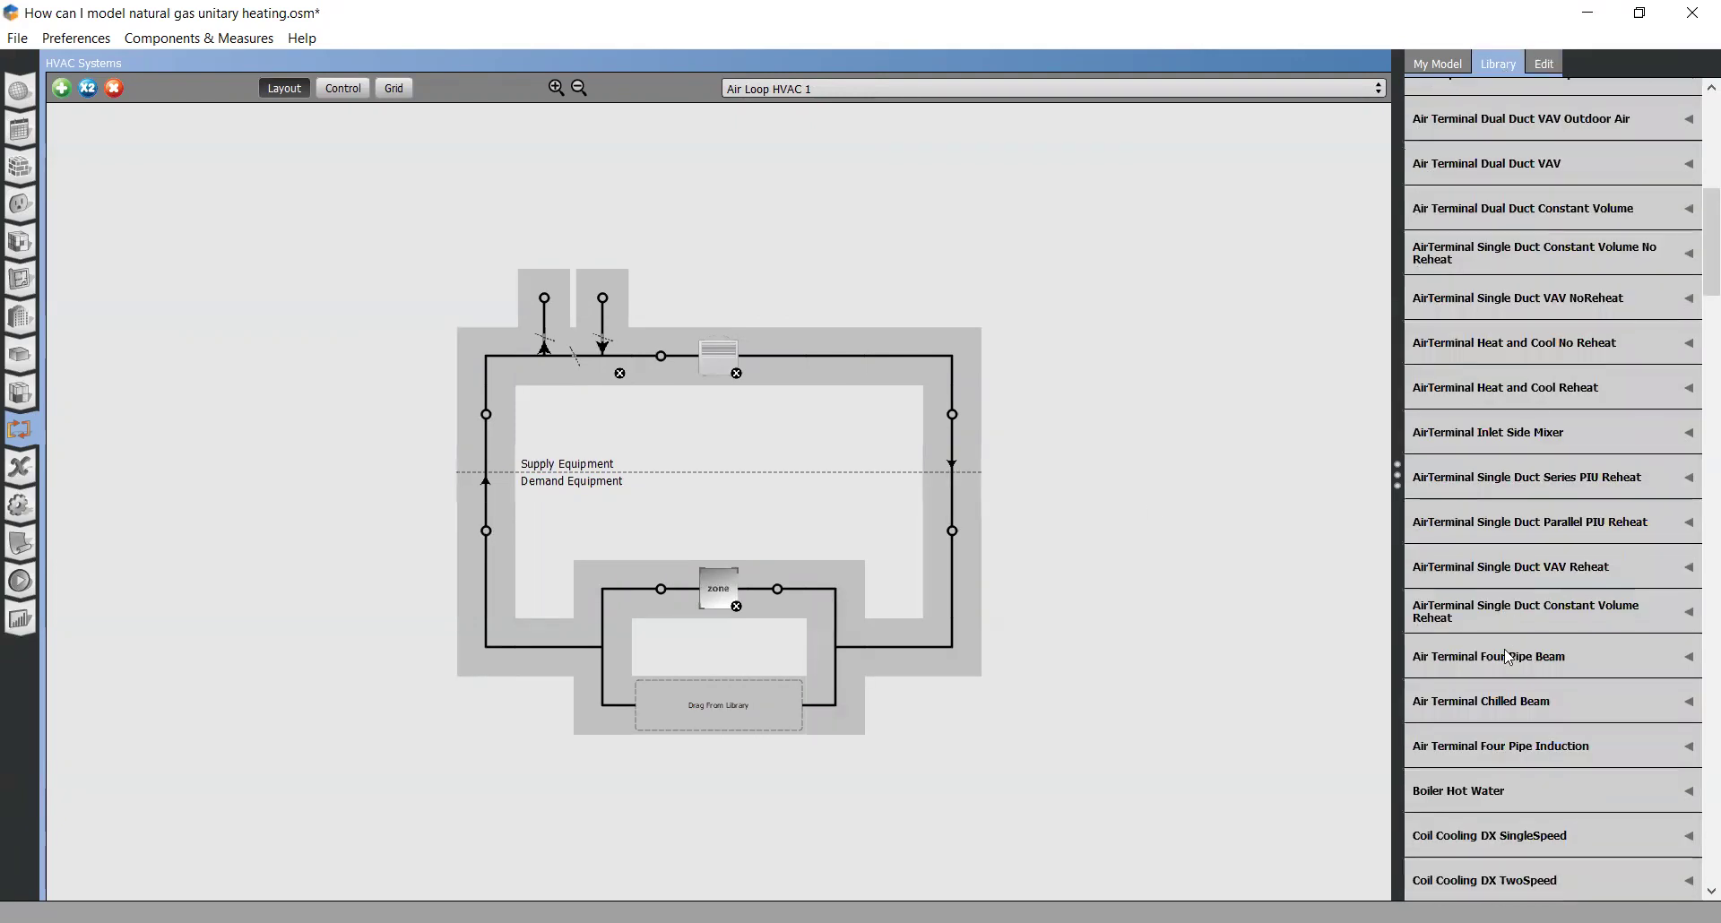
pyautogui.click(1502, 606)
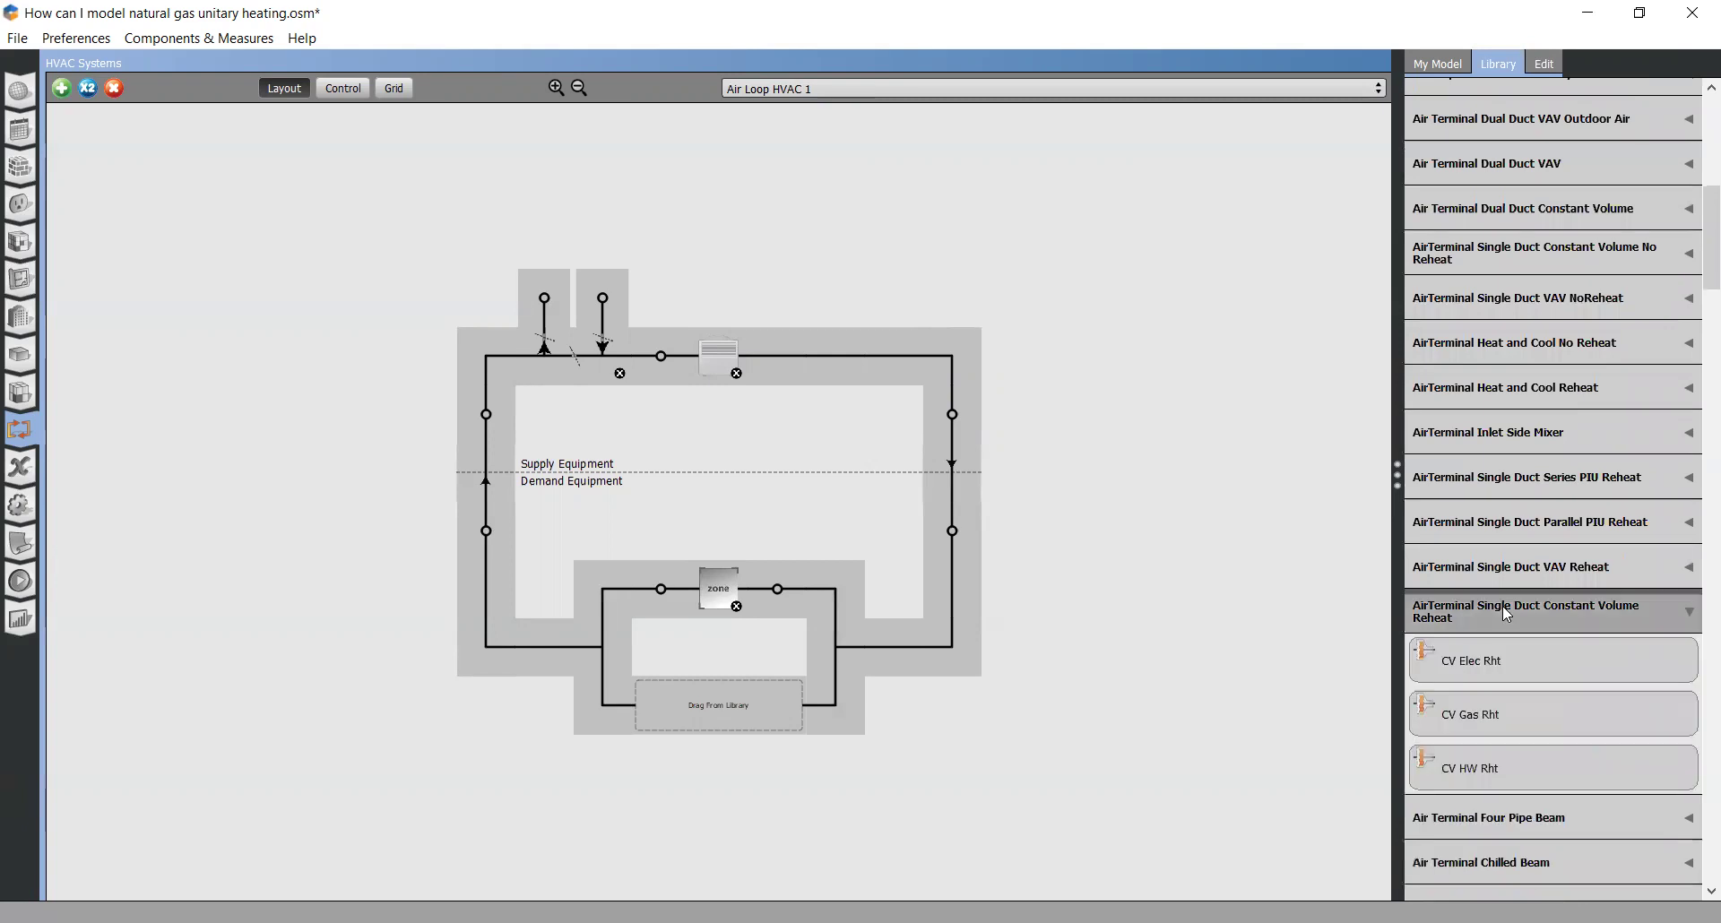
pyautogui.click(1503, 606)
pyautogui.scroll(-3, 1502, 606)
pyautogui.scroll(-7, 1502, 606)
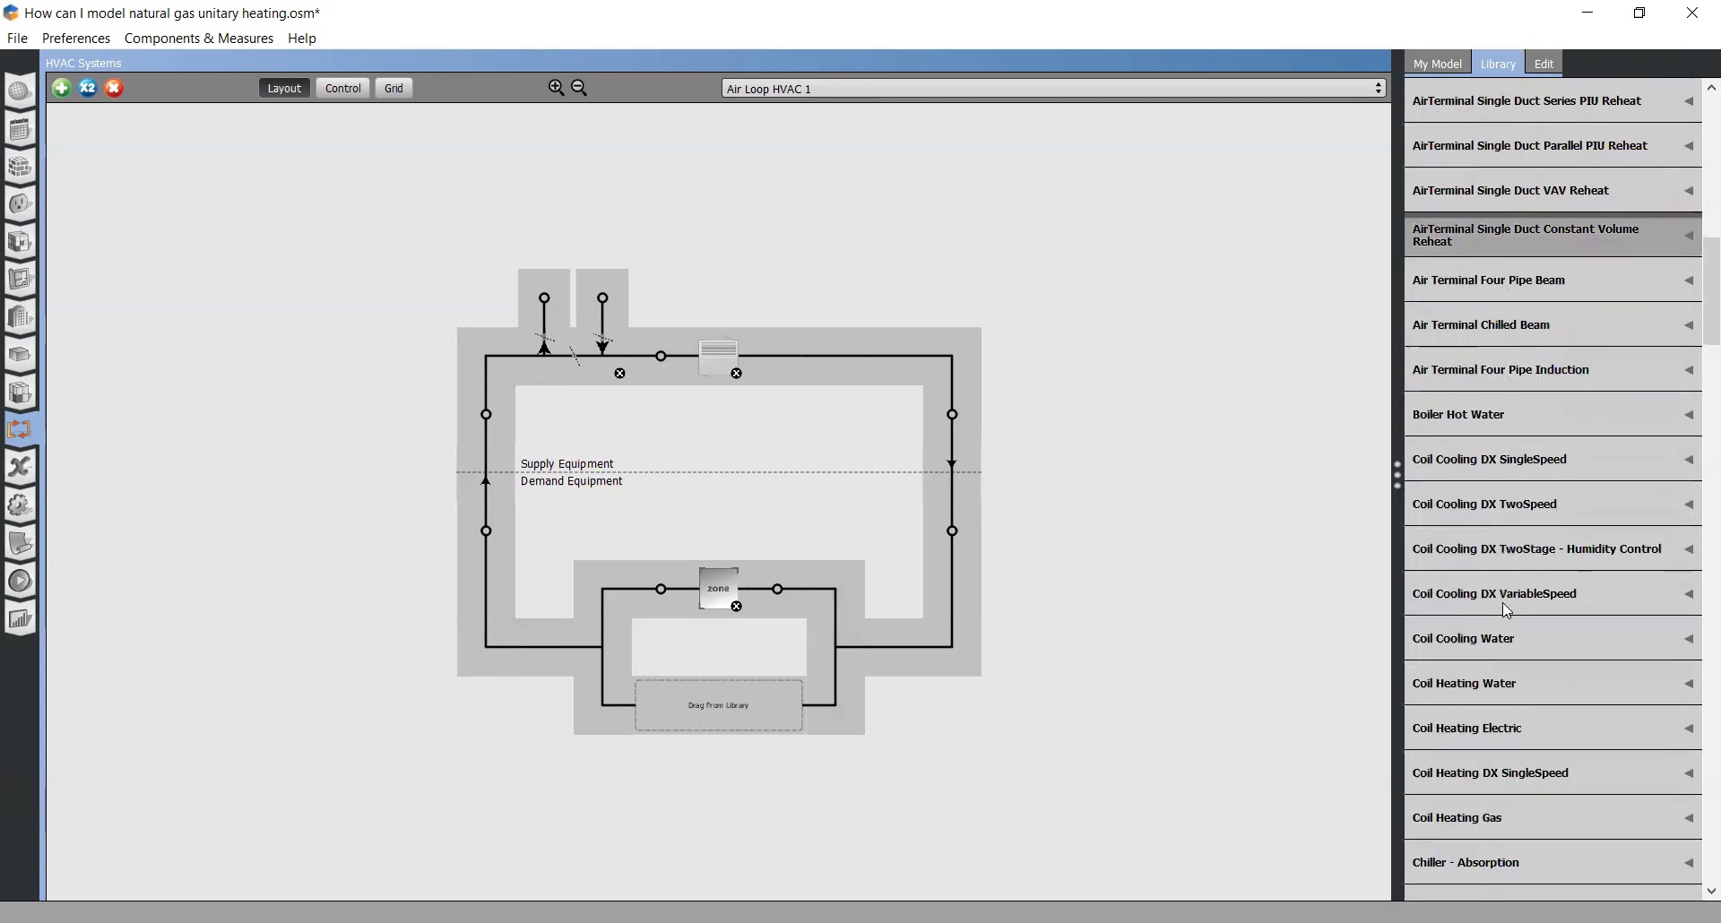
pyautogui.scroll(7, 1502, 603)
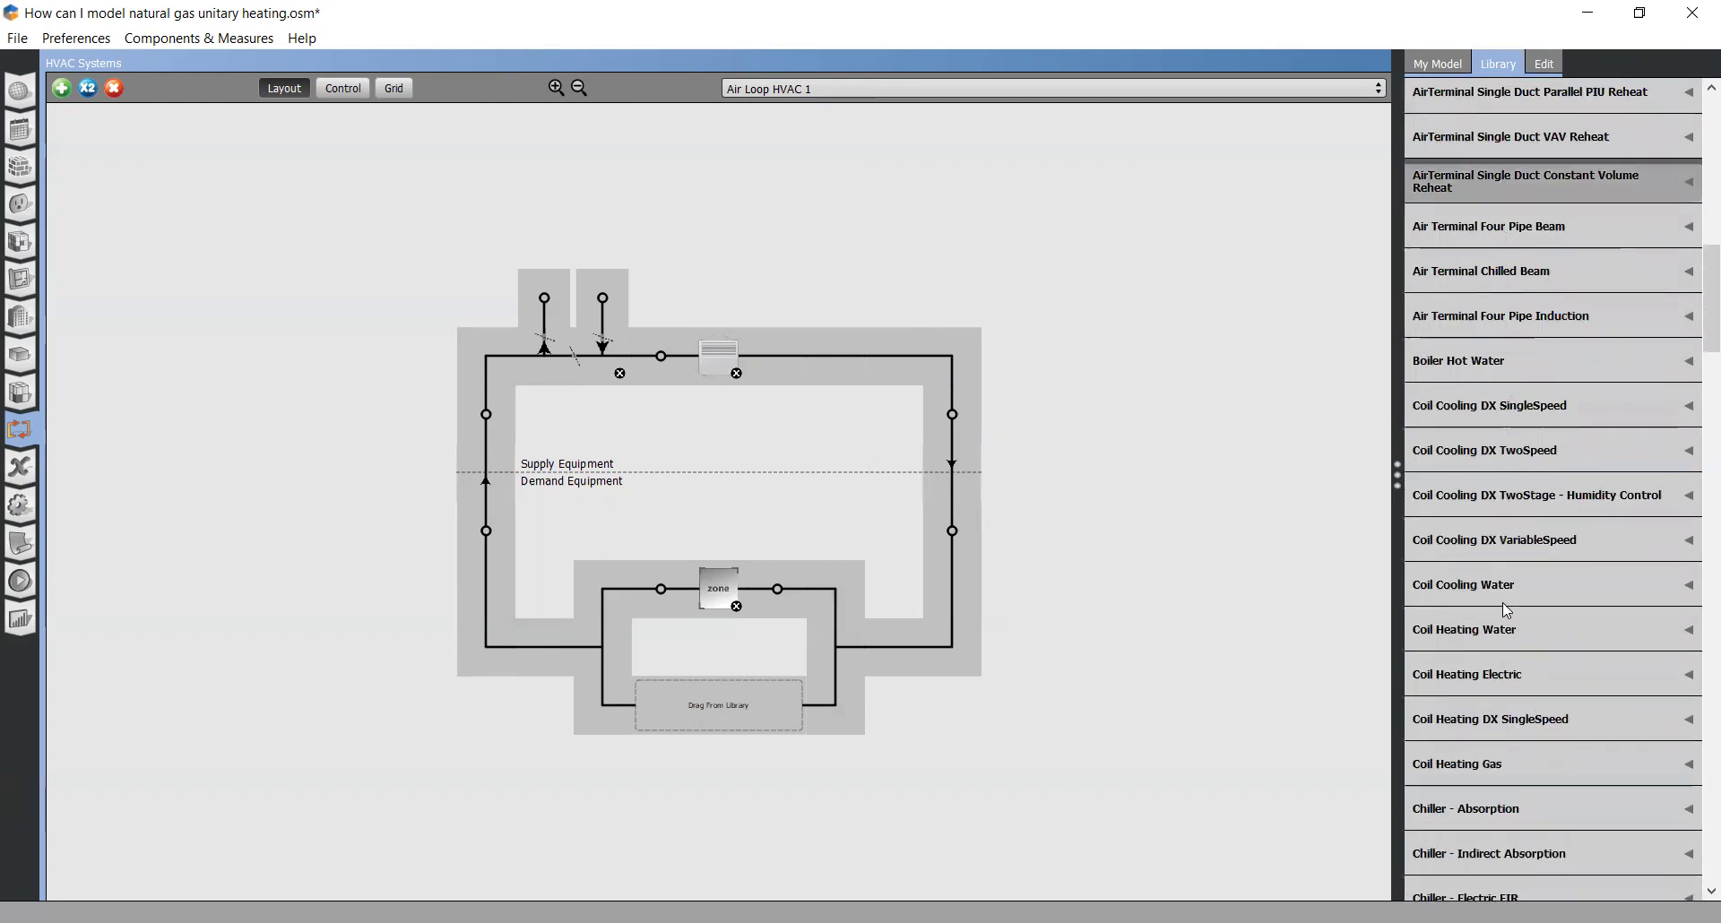
pyautogui.scroll(3, 1506, 604)
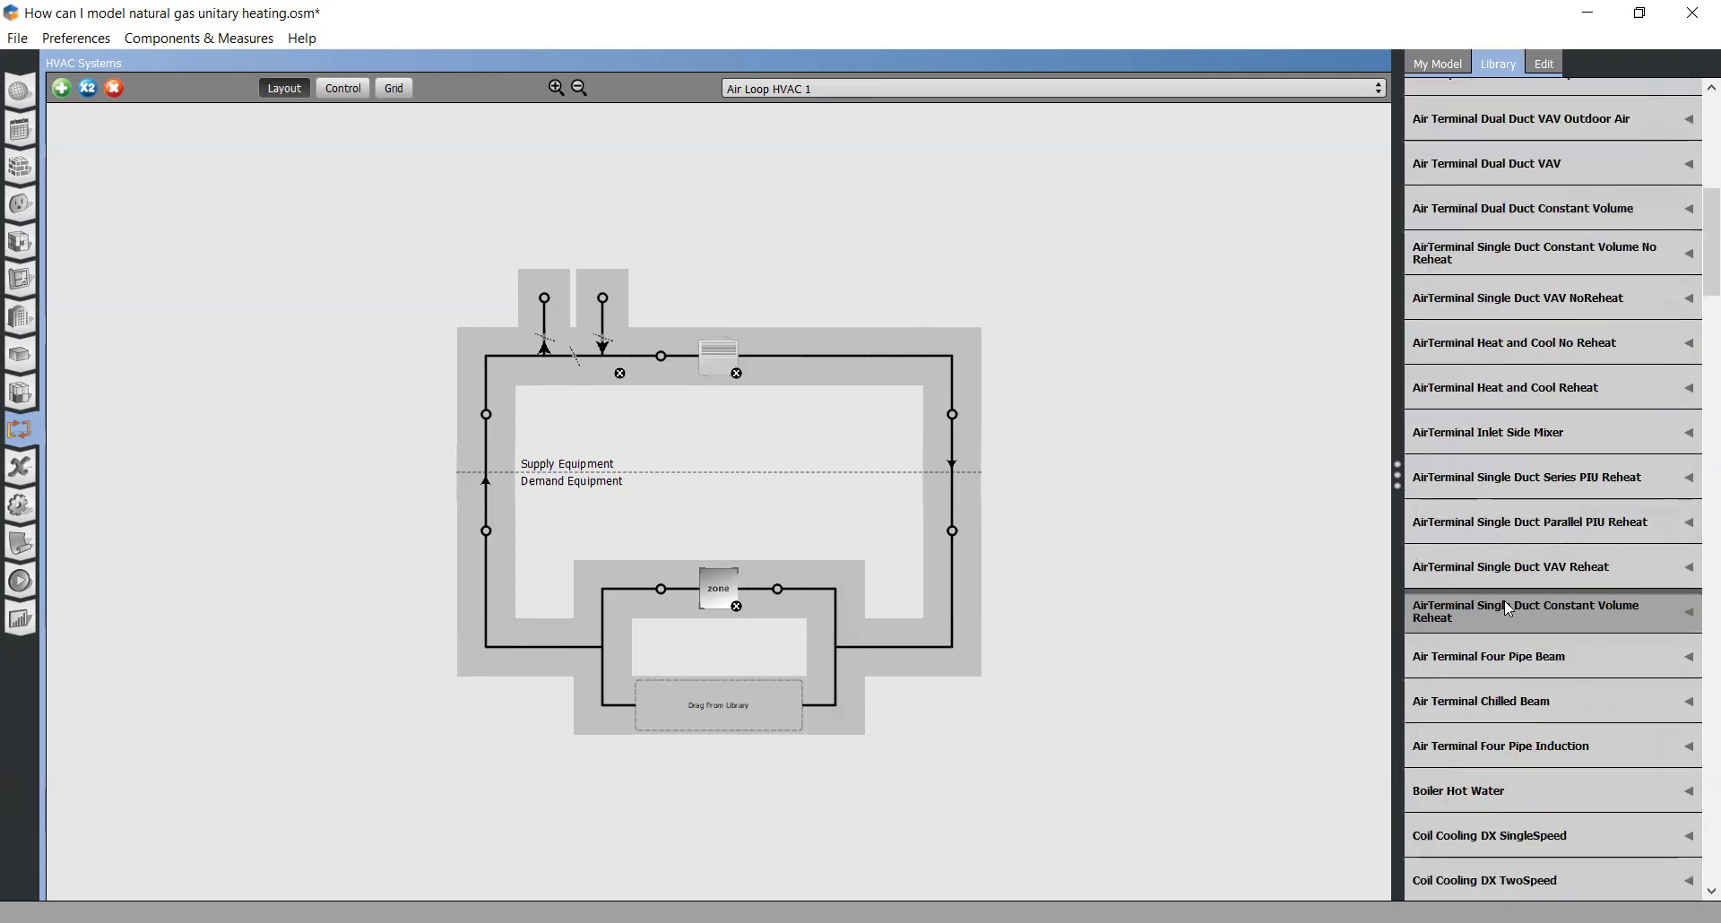
pyautogui.click(1514, 253)
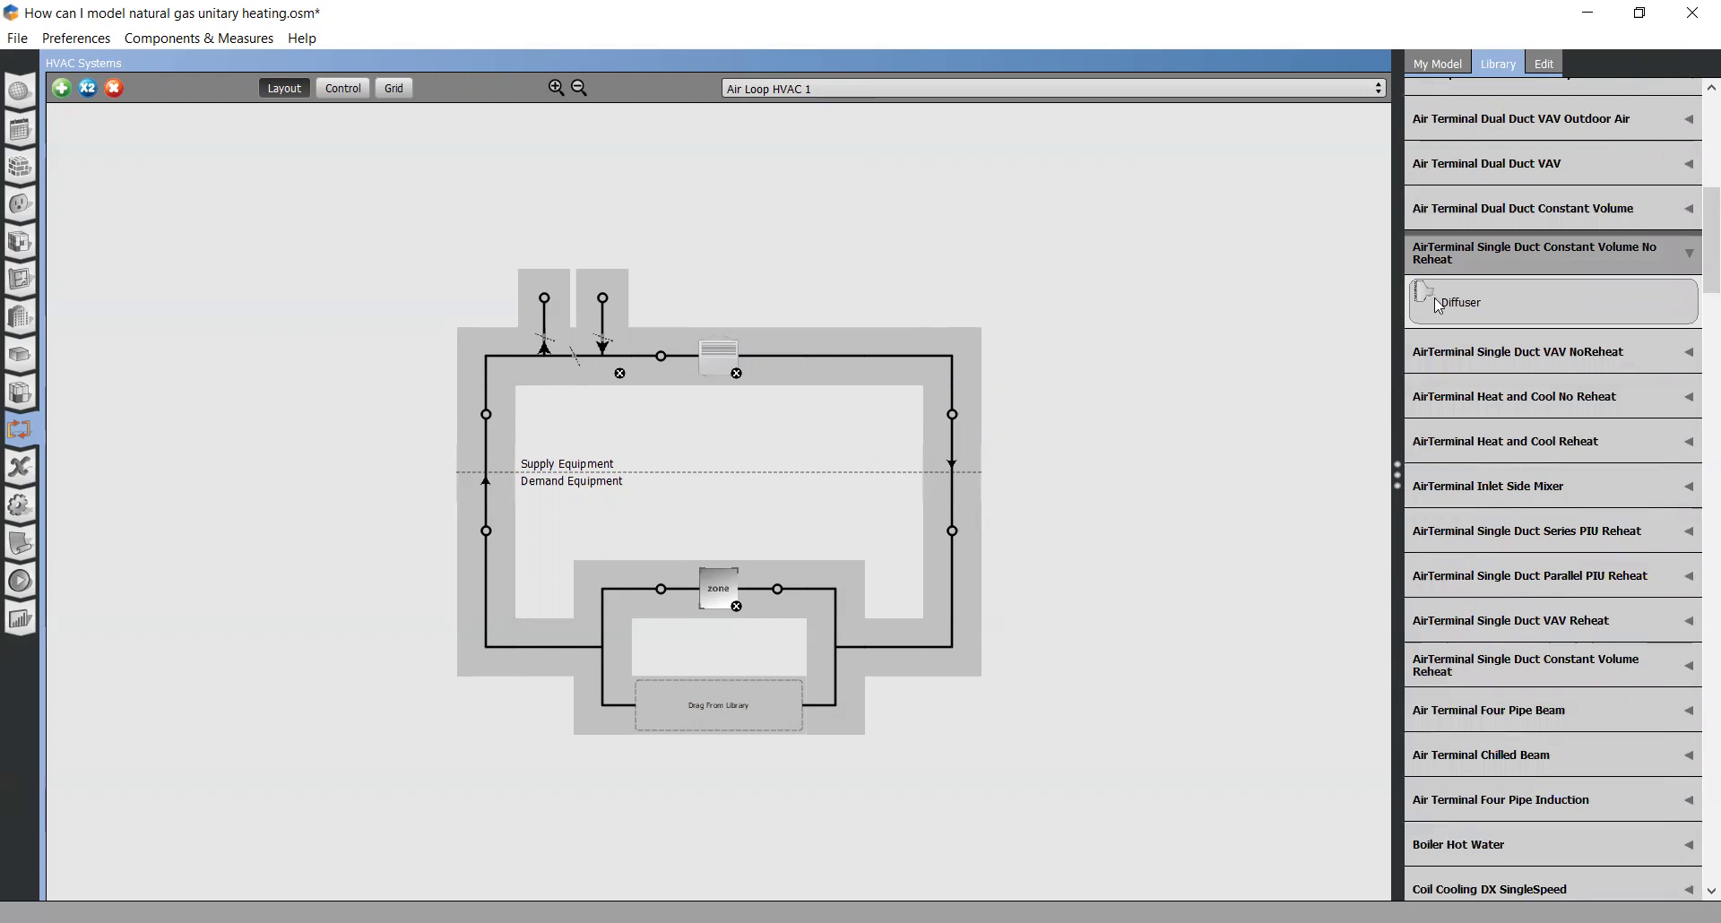
pyautogui.moveTo(1439, 306); pyautogui.dragTo(768, 589)
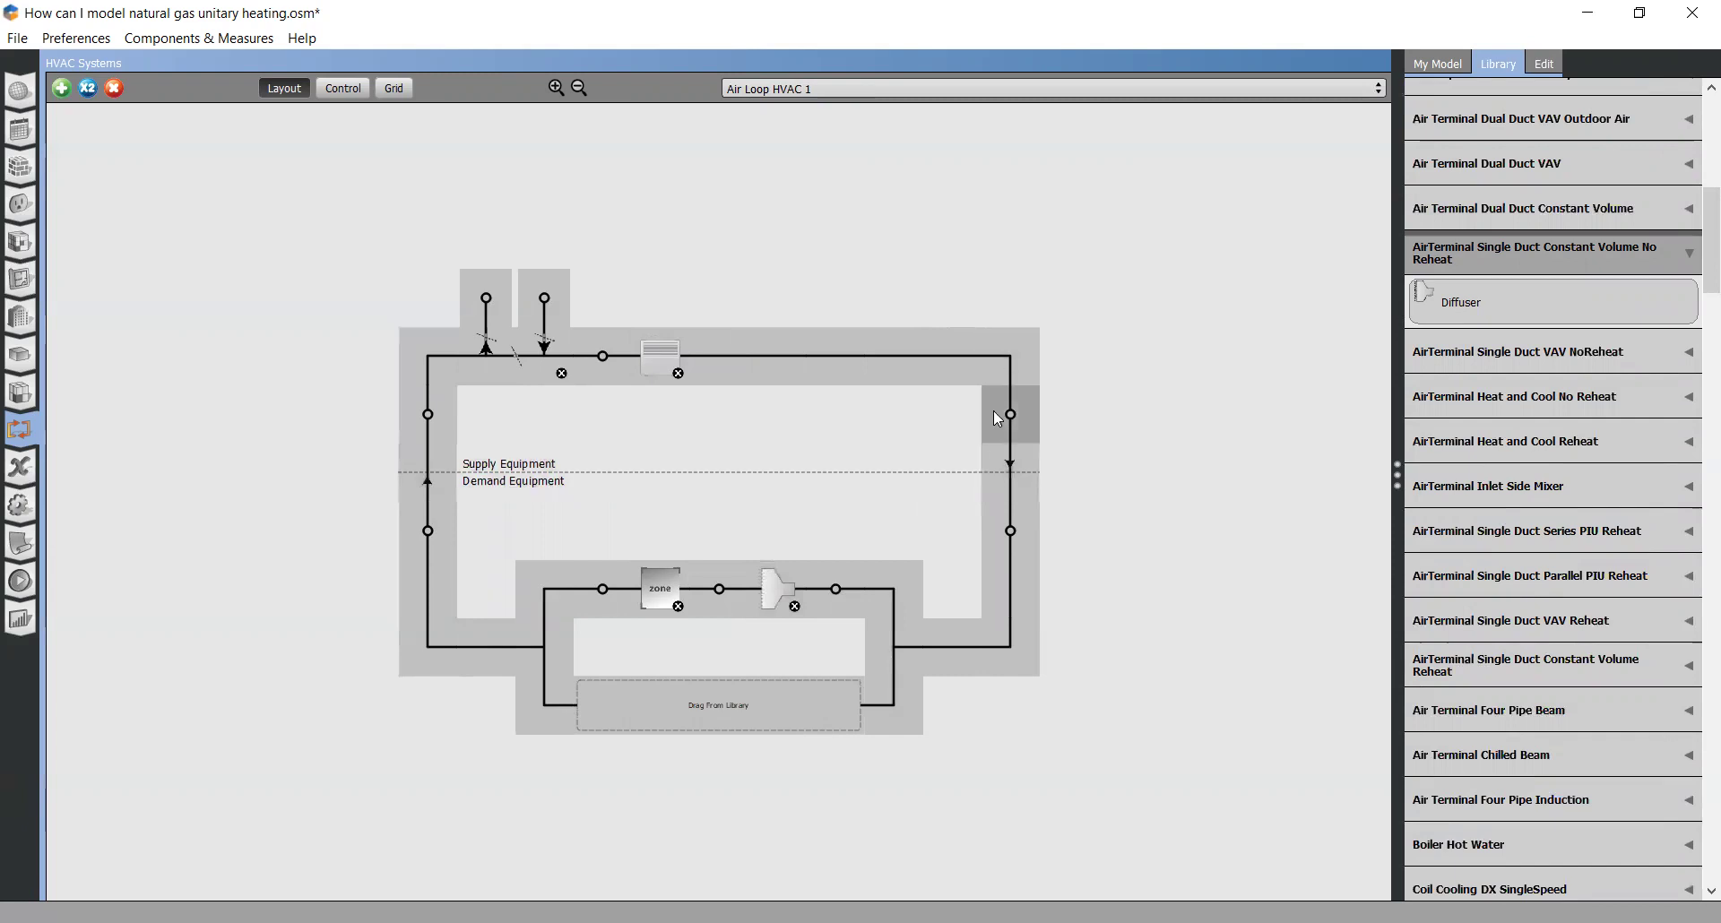
# Step: Find Setpoint Manager Single Zone Cooling in the library and drop it on the supply outlet node
pyautogui.click(1482, 266)
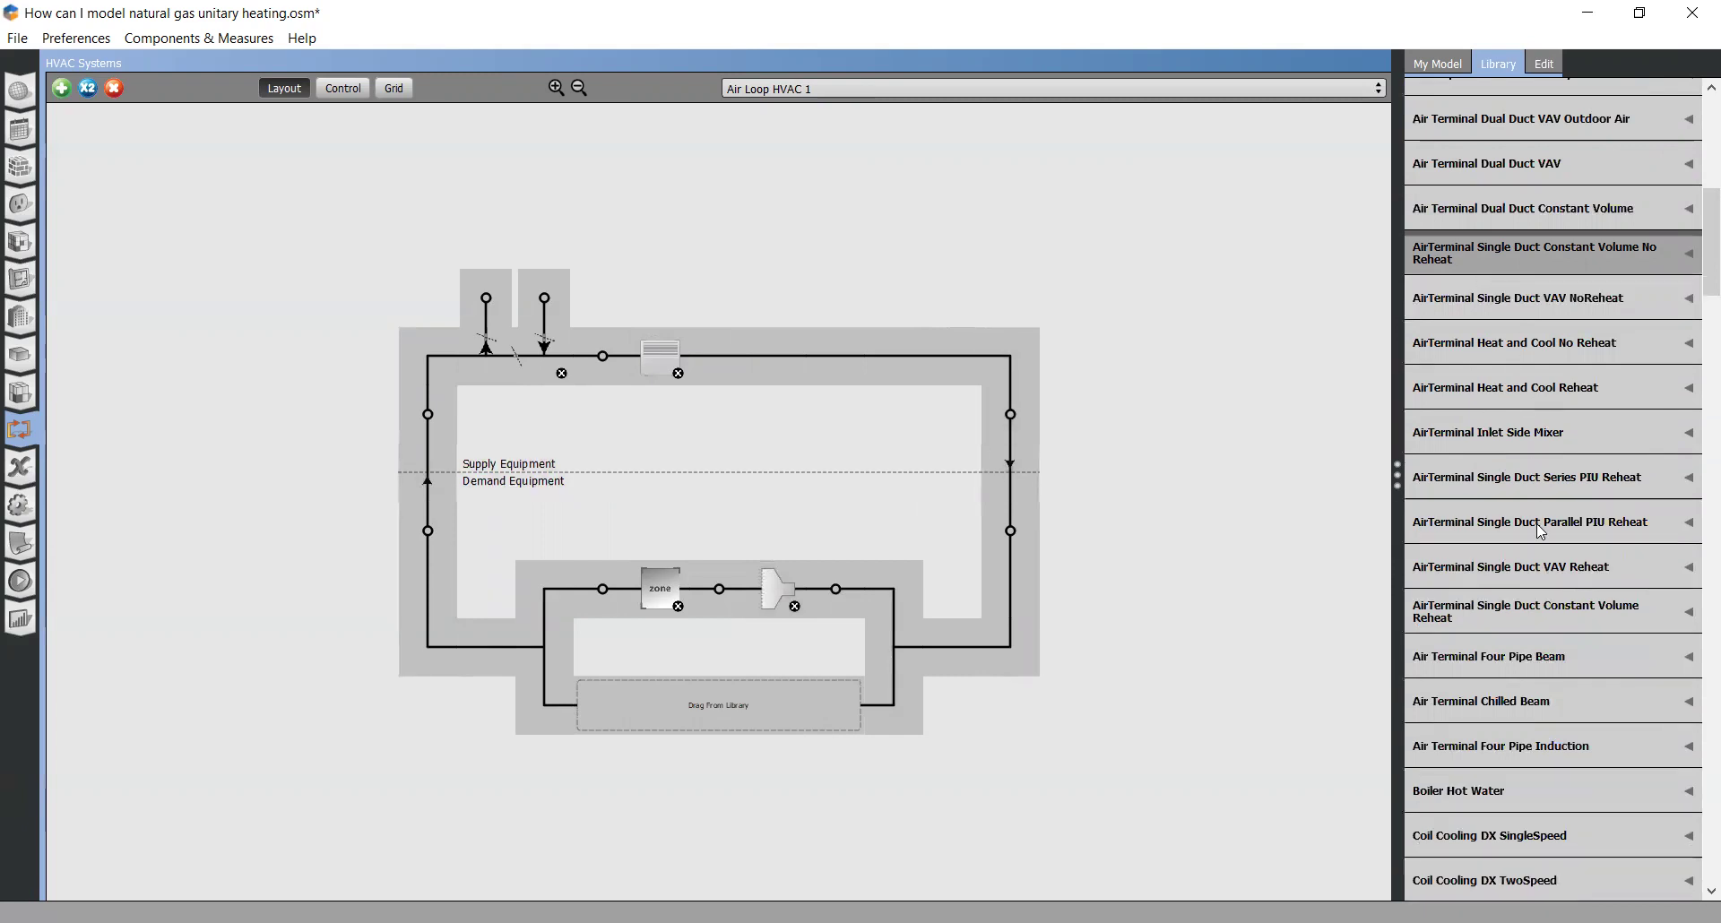
pyautogui.scroll(2, 1501, 559)
pyautogui.scroll(-7, 1500, 559)
pyautogui.scroll(-15, 1503, 558)
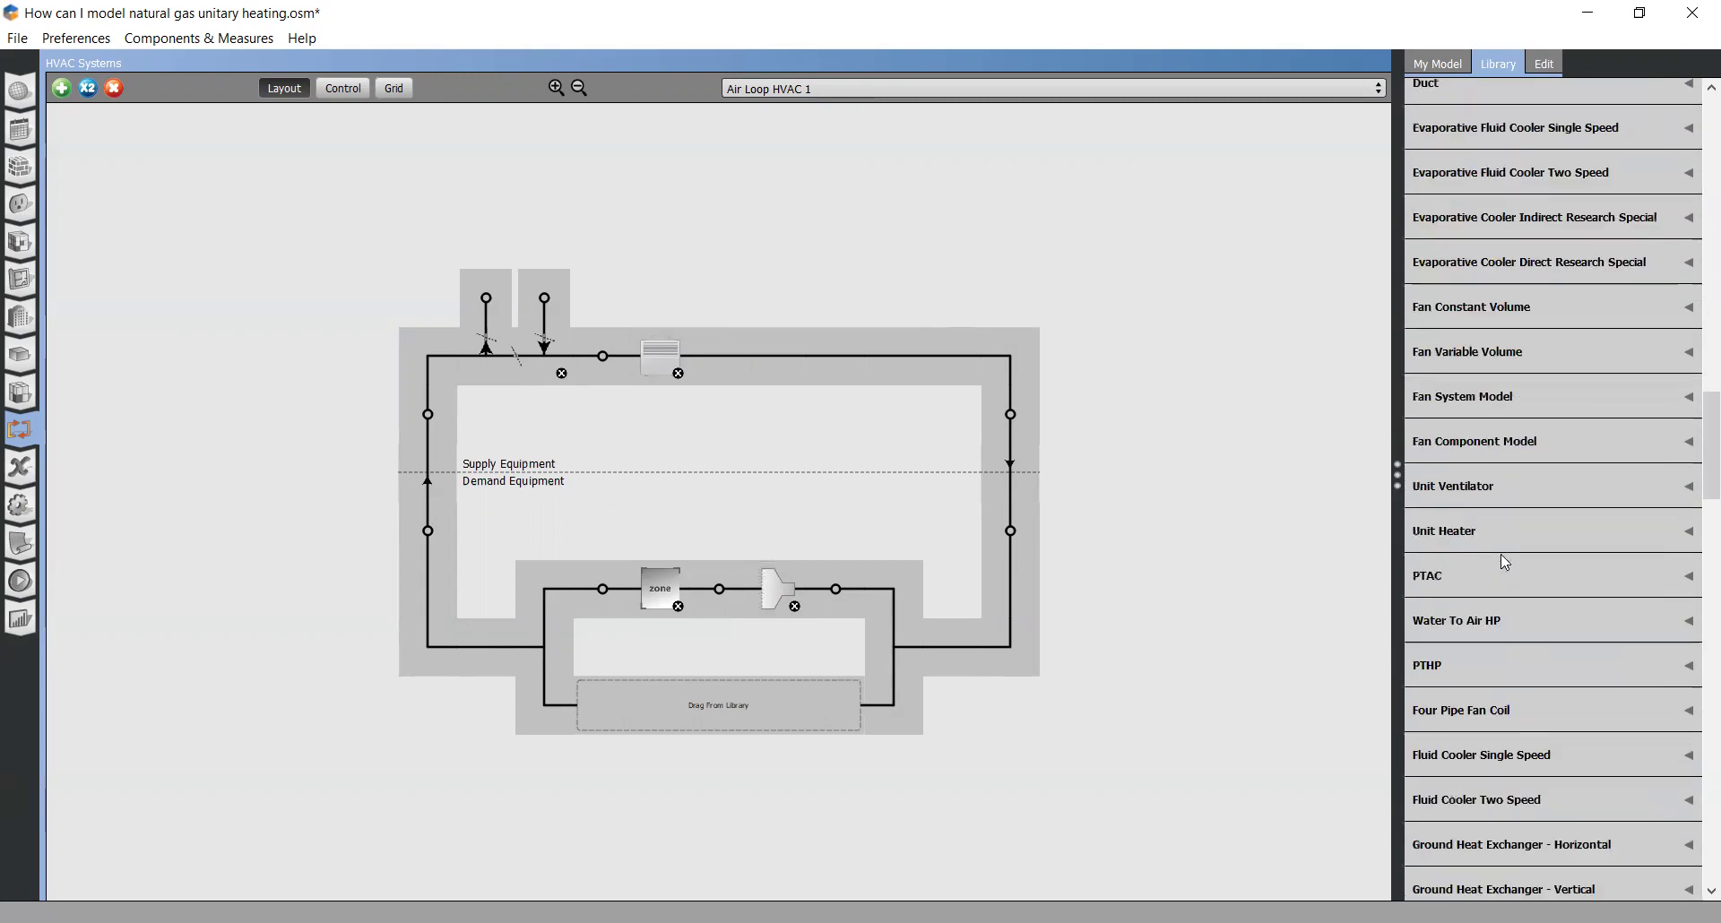
pyautogui.scroll(-10, 1503, 556)
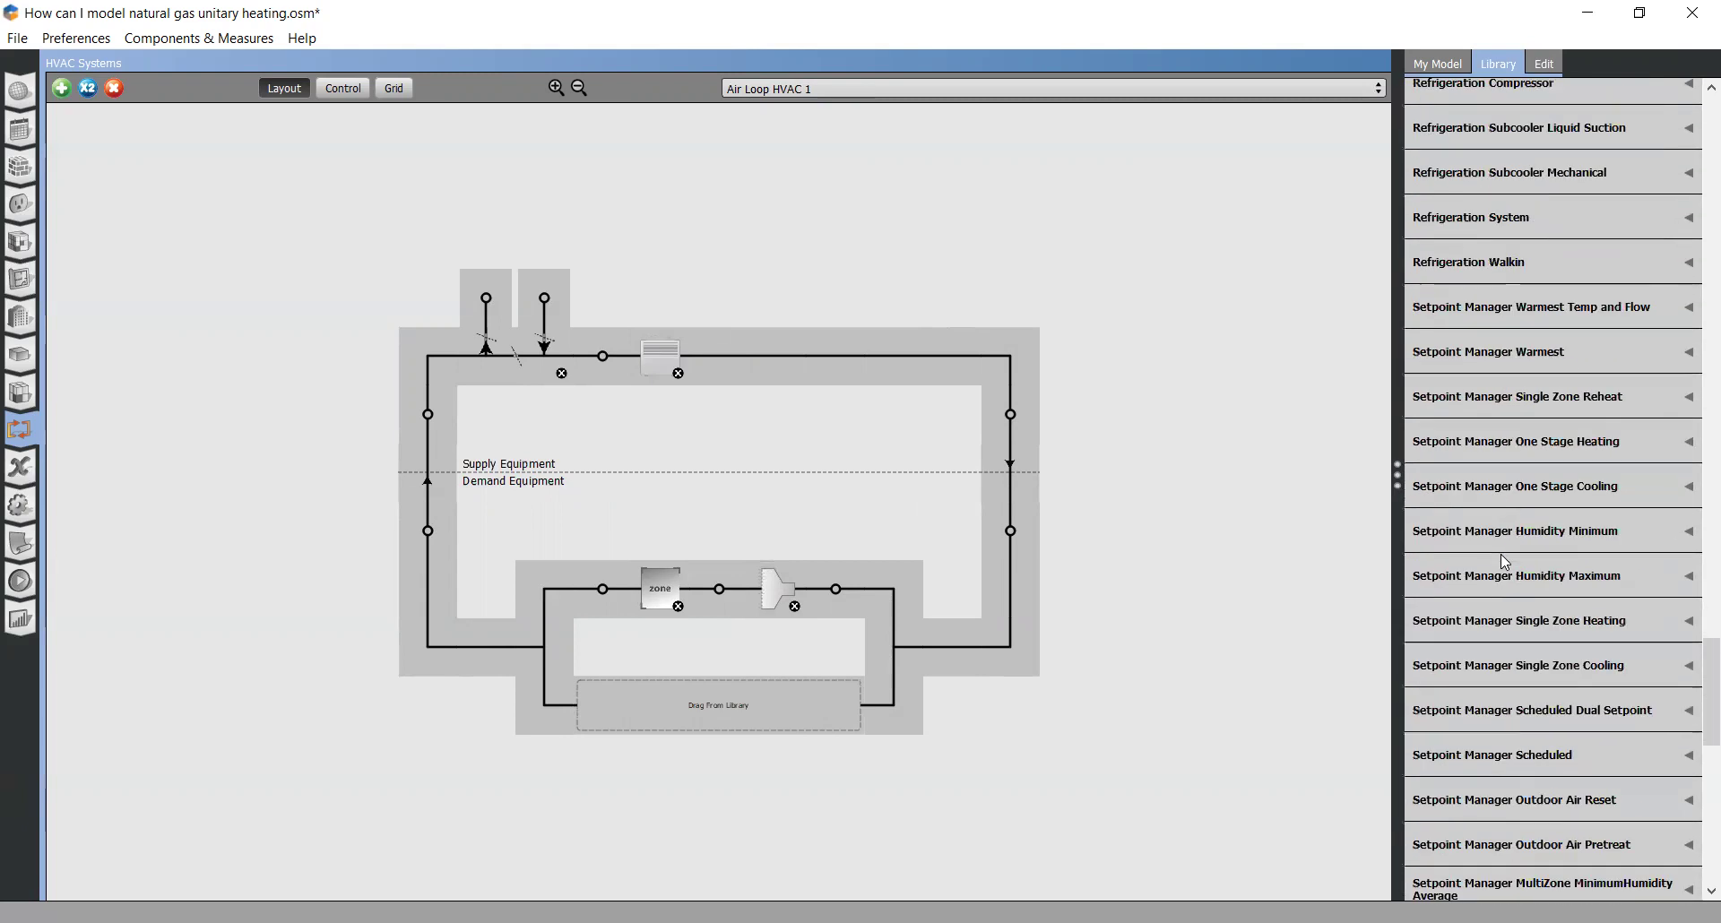
pyautogui.scroll(-5, 1505, 562)
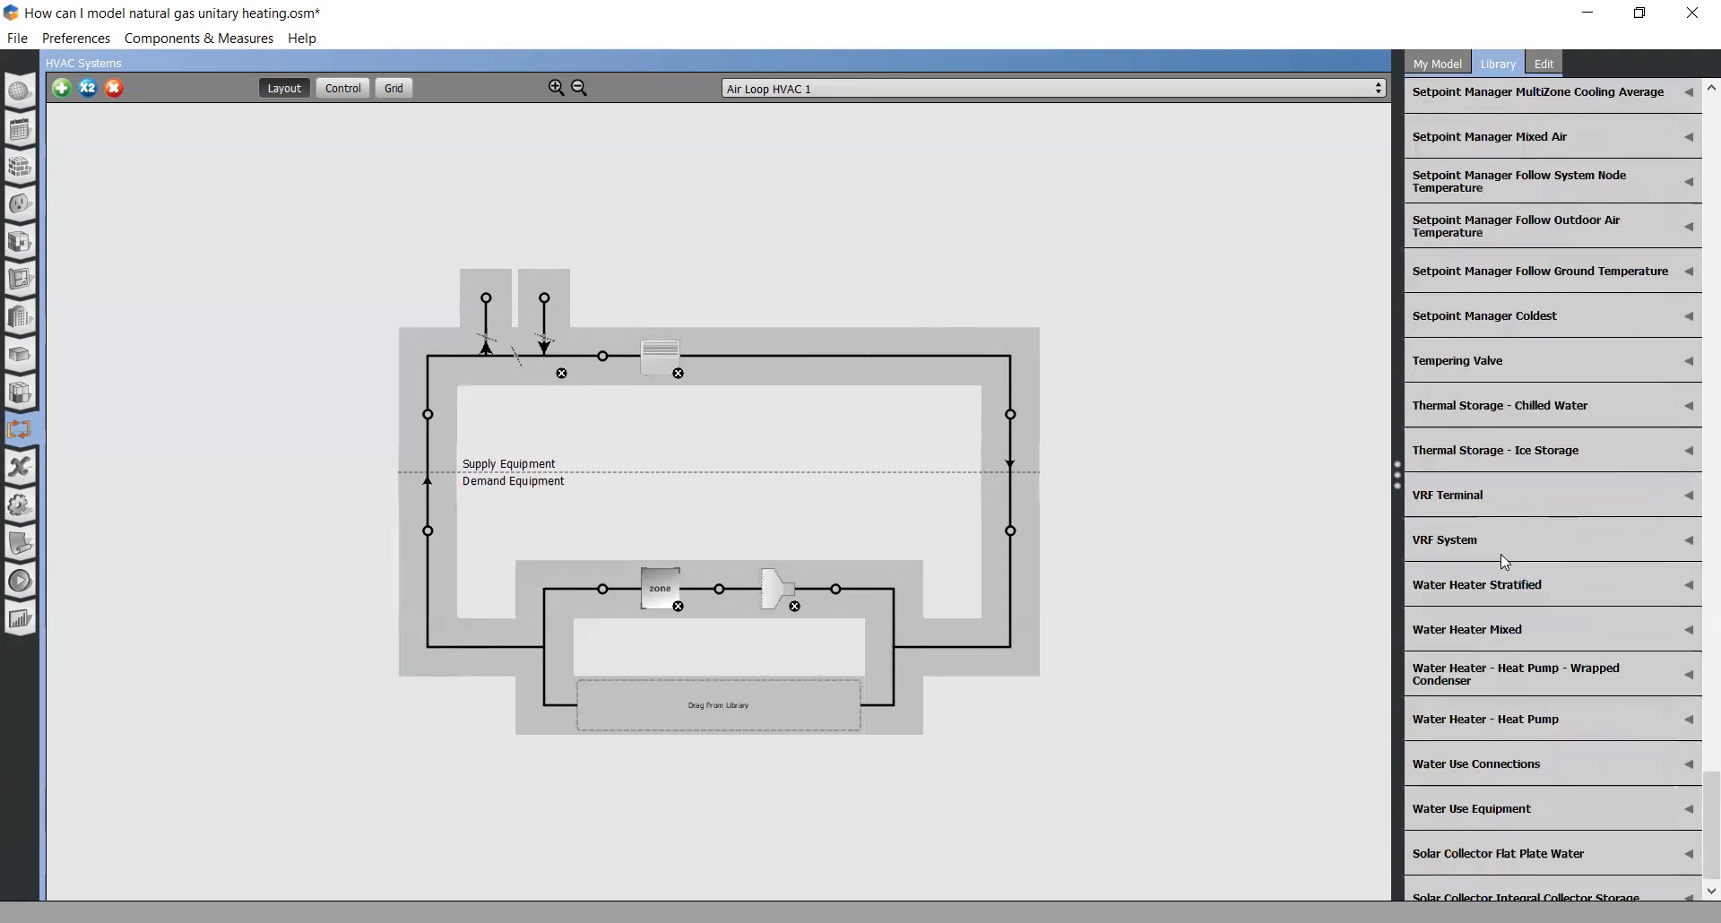
pyautogui.scroll(4, 1521, 526)
pyautogui.scroll(2, 1520, 525)
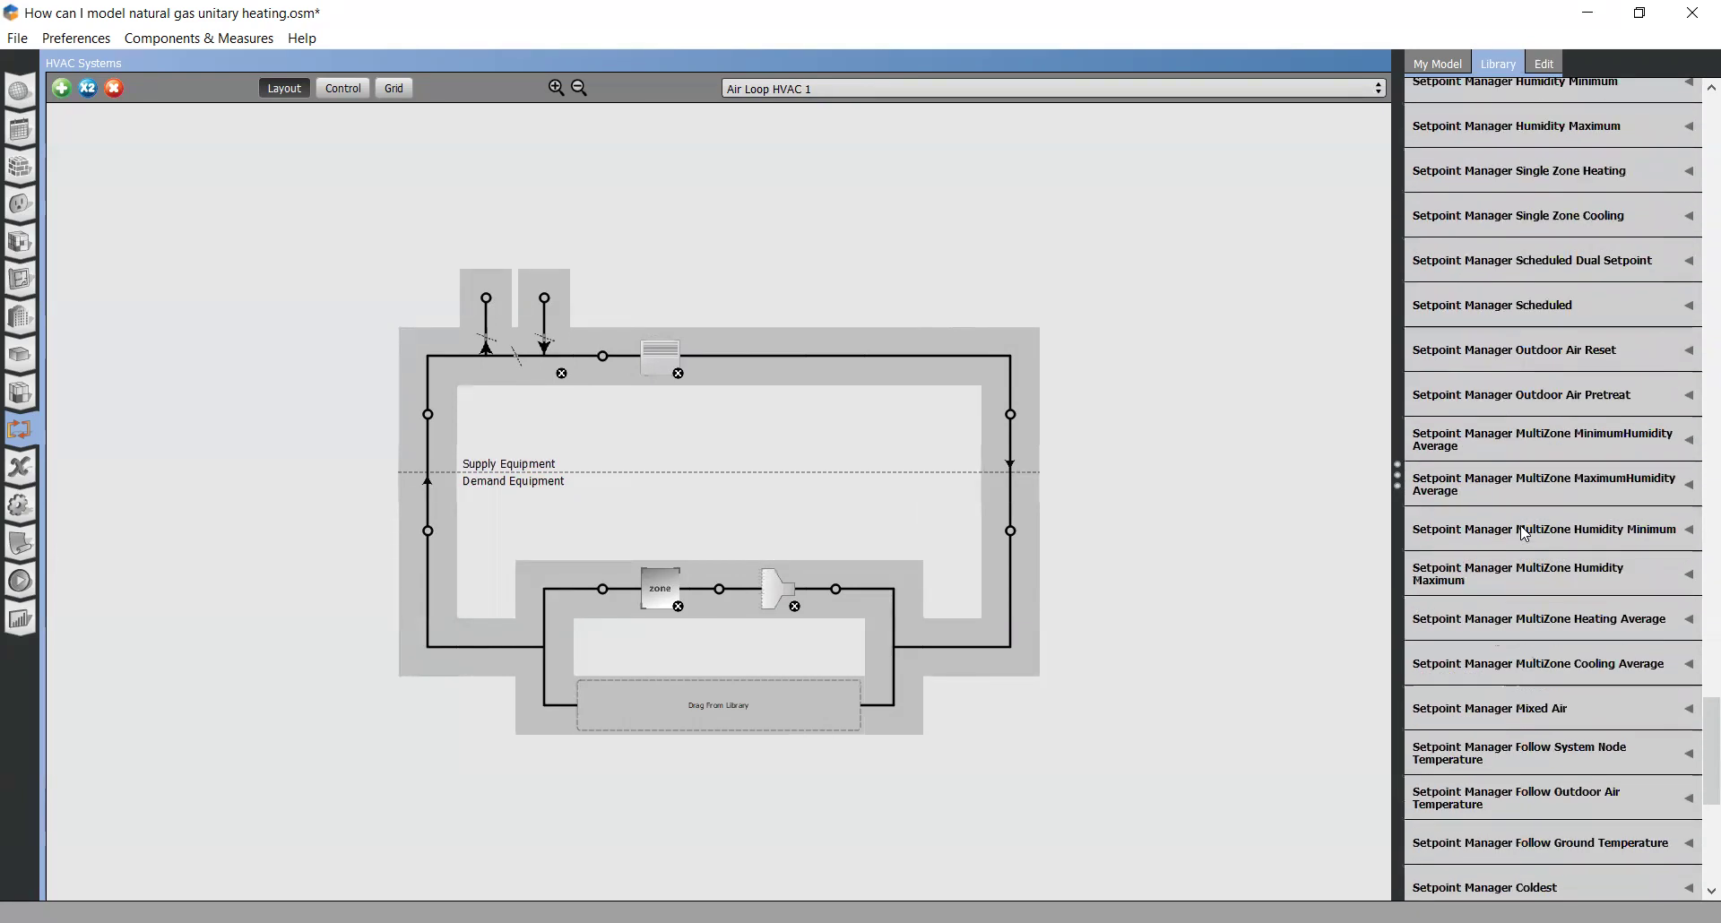
pyautogui.scroll(-2, 1540, 601)
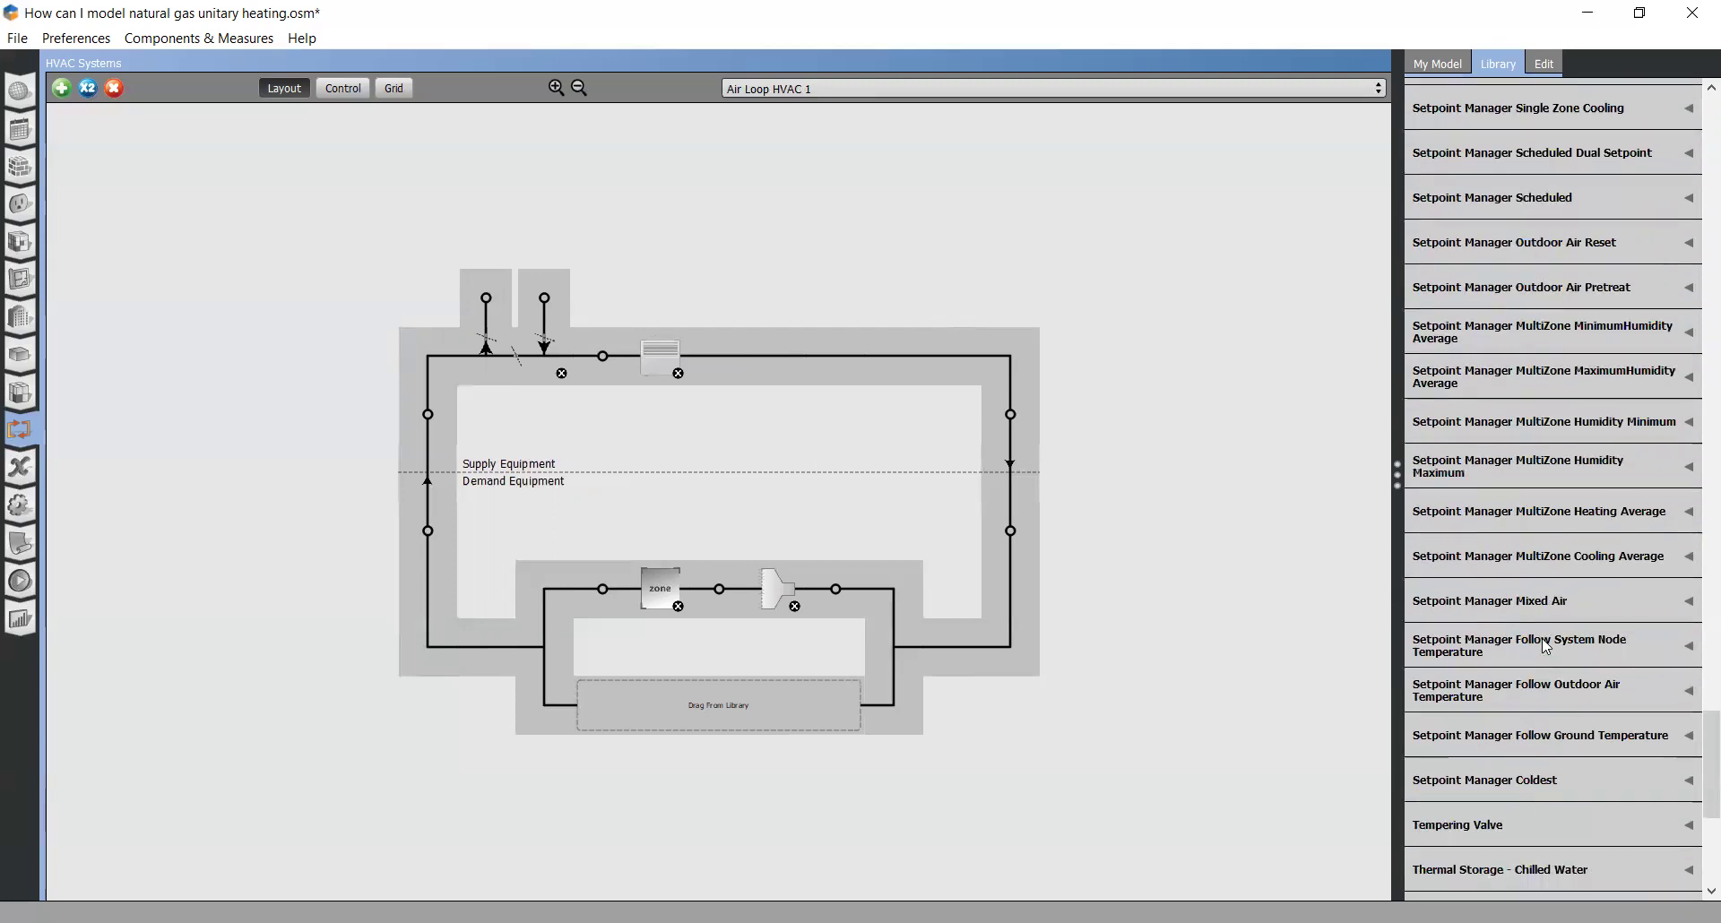
pyautogui.scroll(4, 1547, 645)
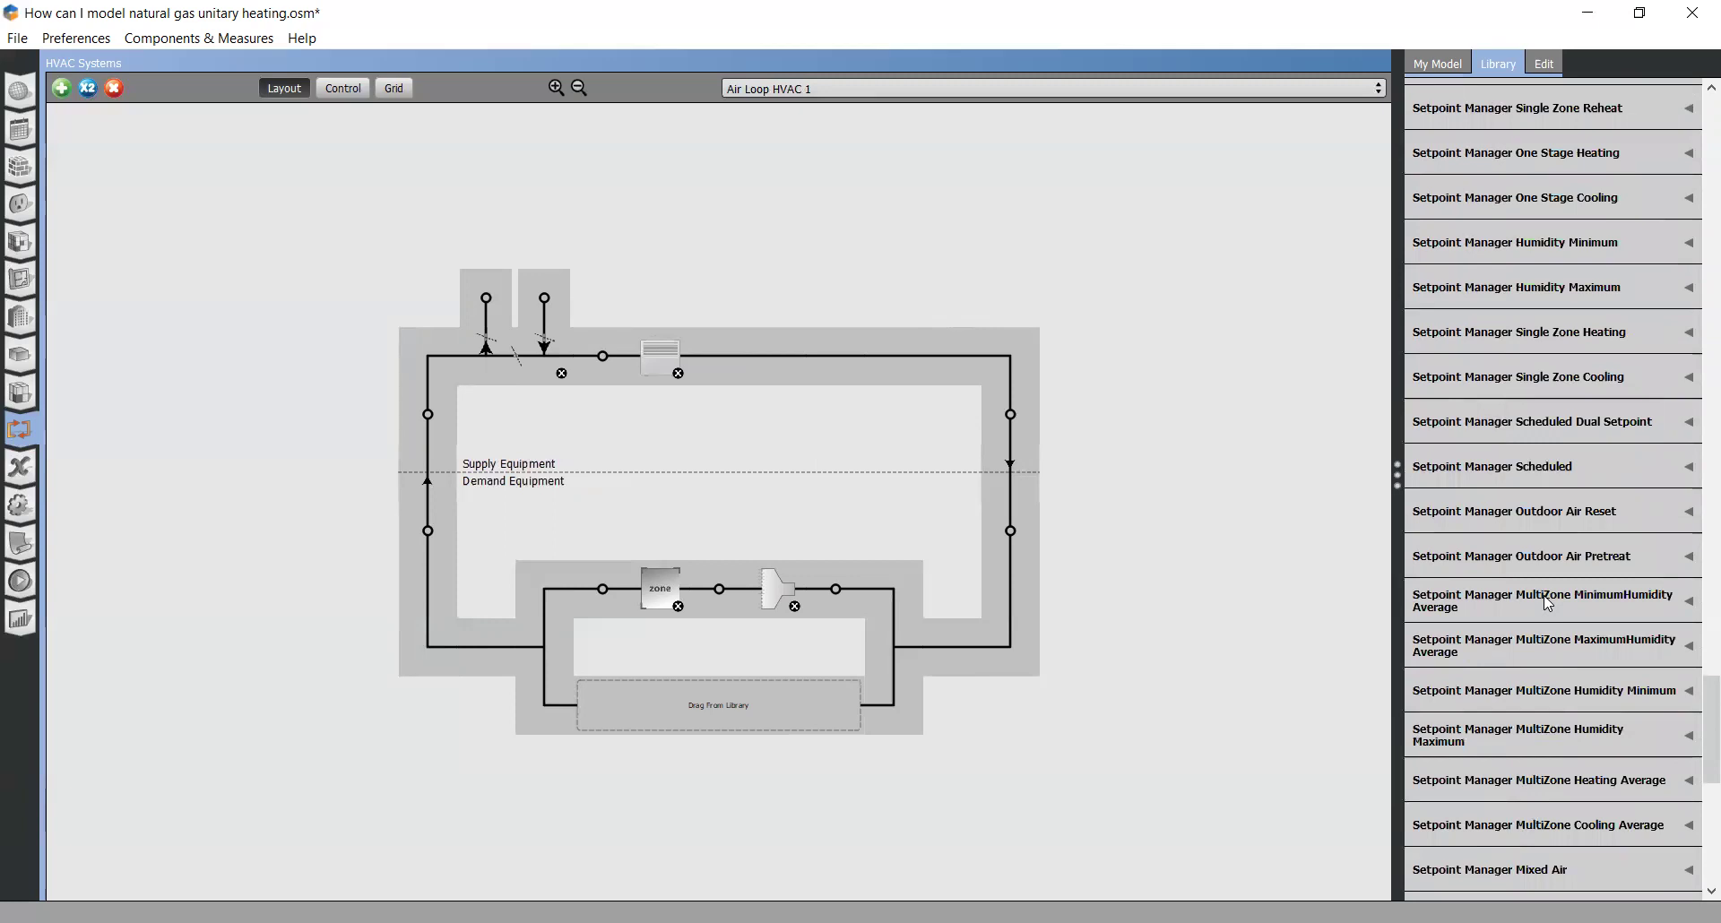
pyautogui.scroll(1, 1549, 604)
pyautogui.click(1548, 438)
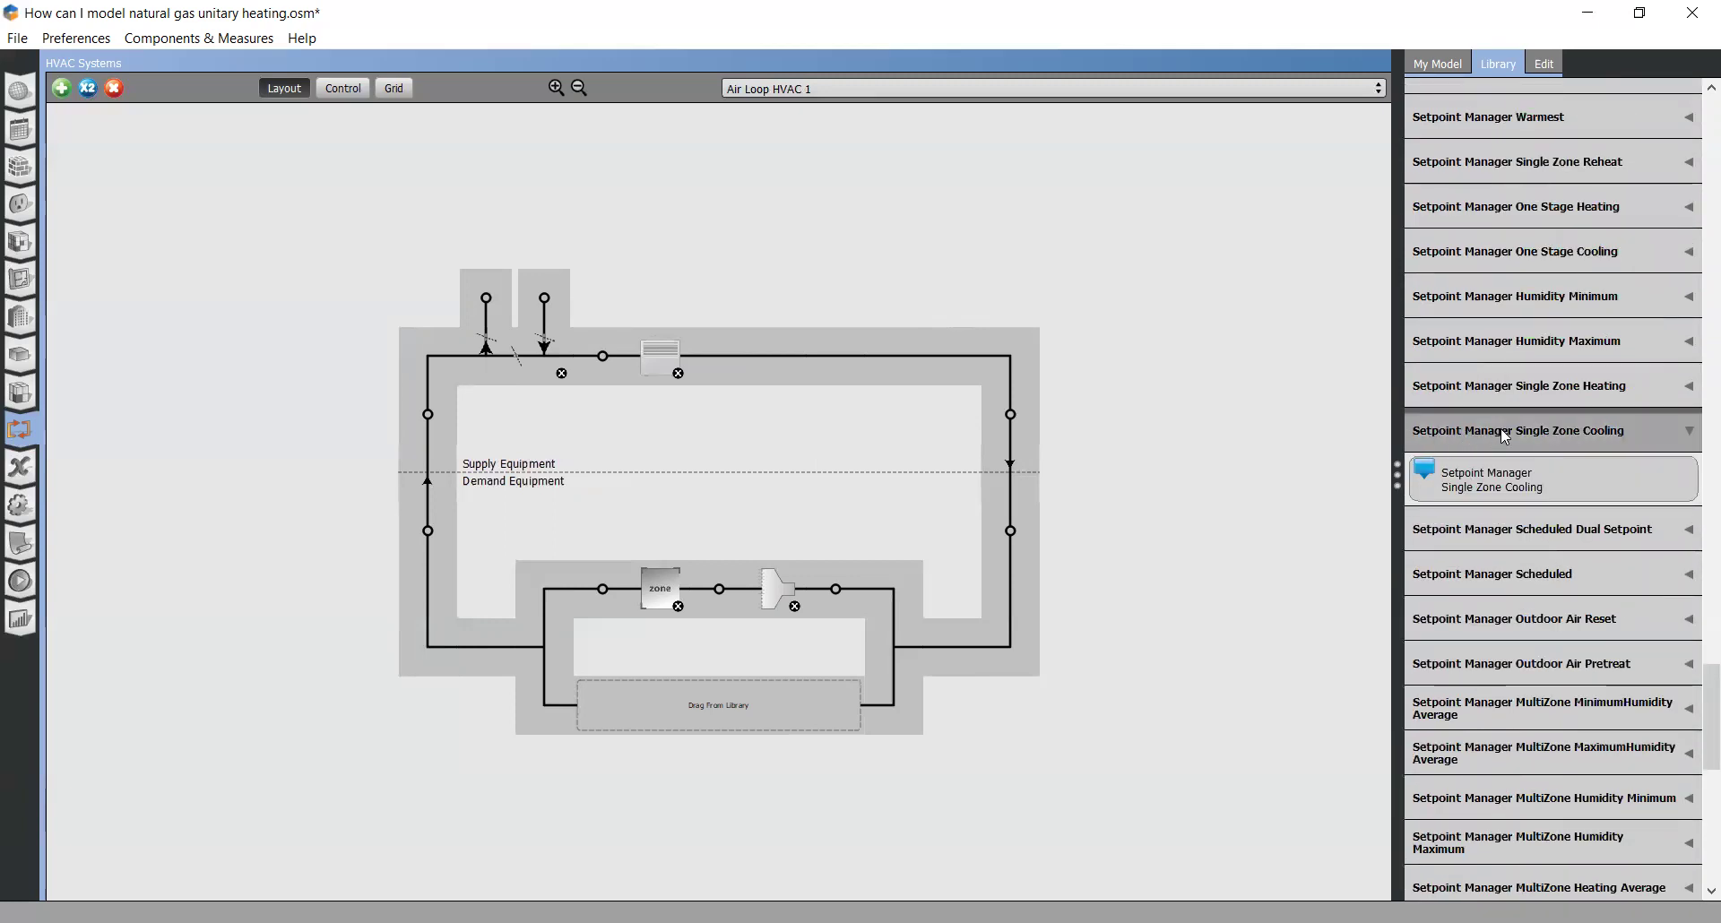
pyautogui.moveTo(1489, 491); pyautogui.dragTo(1003, 437)
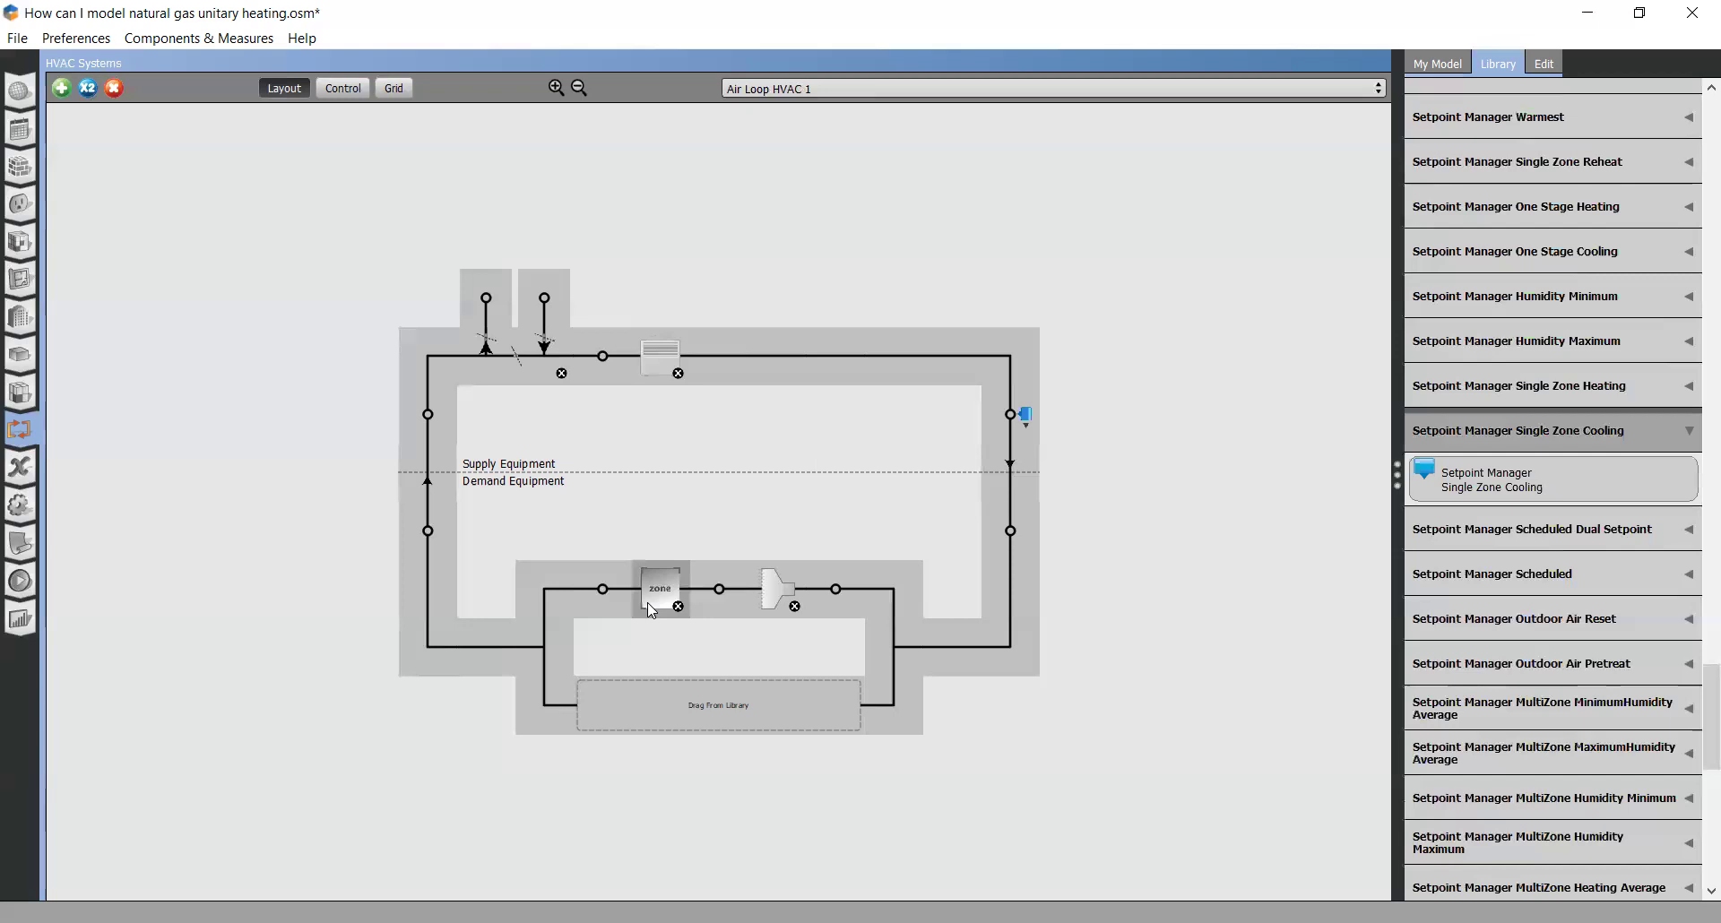
# Step: Set the unitary system's Controlling Zone to Room 1 and check the setpoint manager node
pyautogui.click(652, 356)
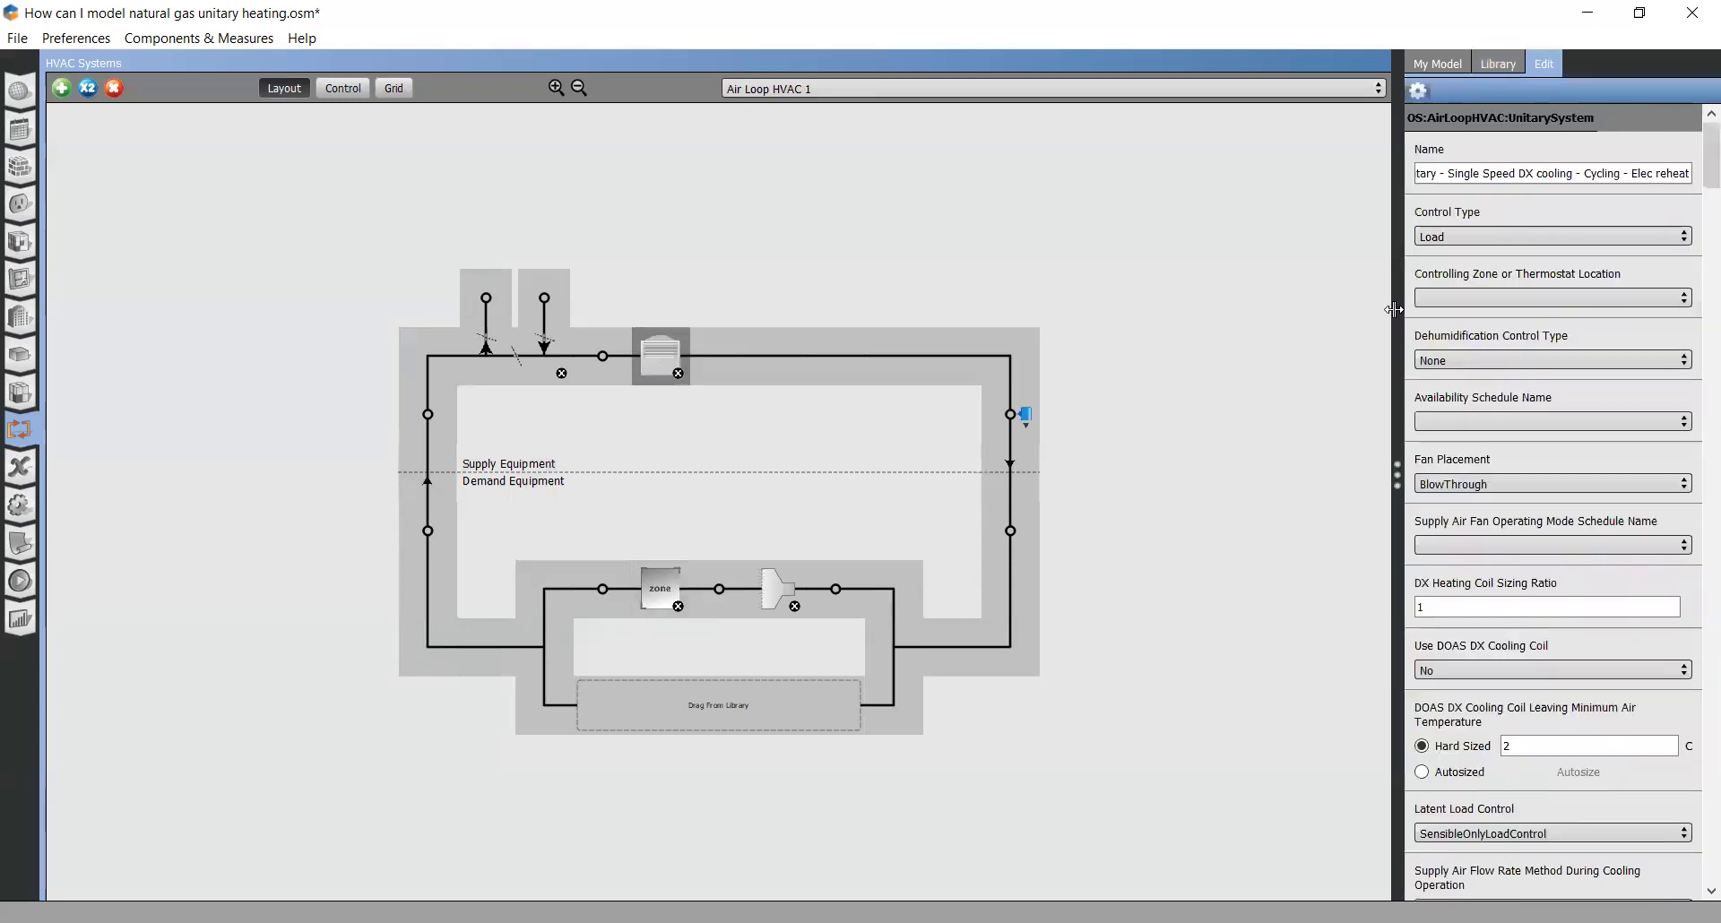
pyautogui.click(1452, 302)
pyautogui.click(1453, 350)
pyautogui.click(1015, 418)
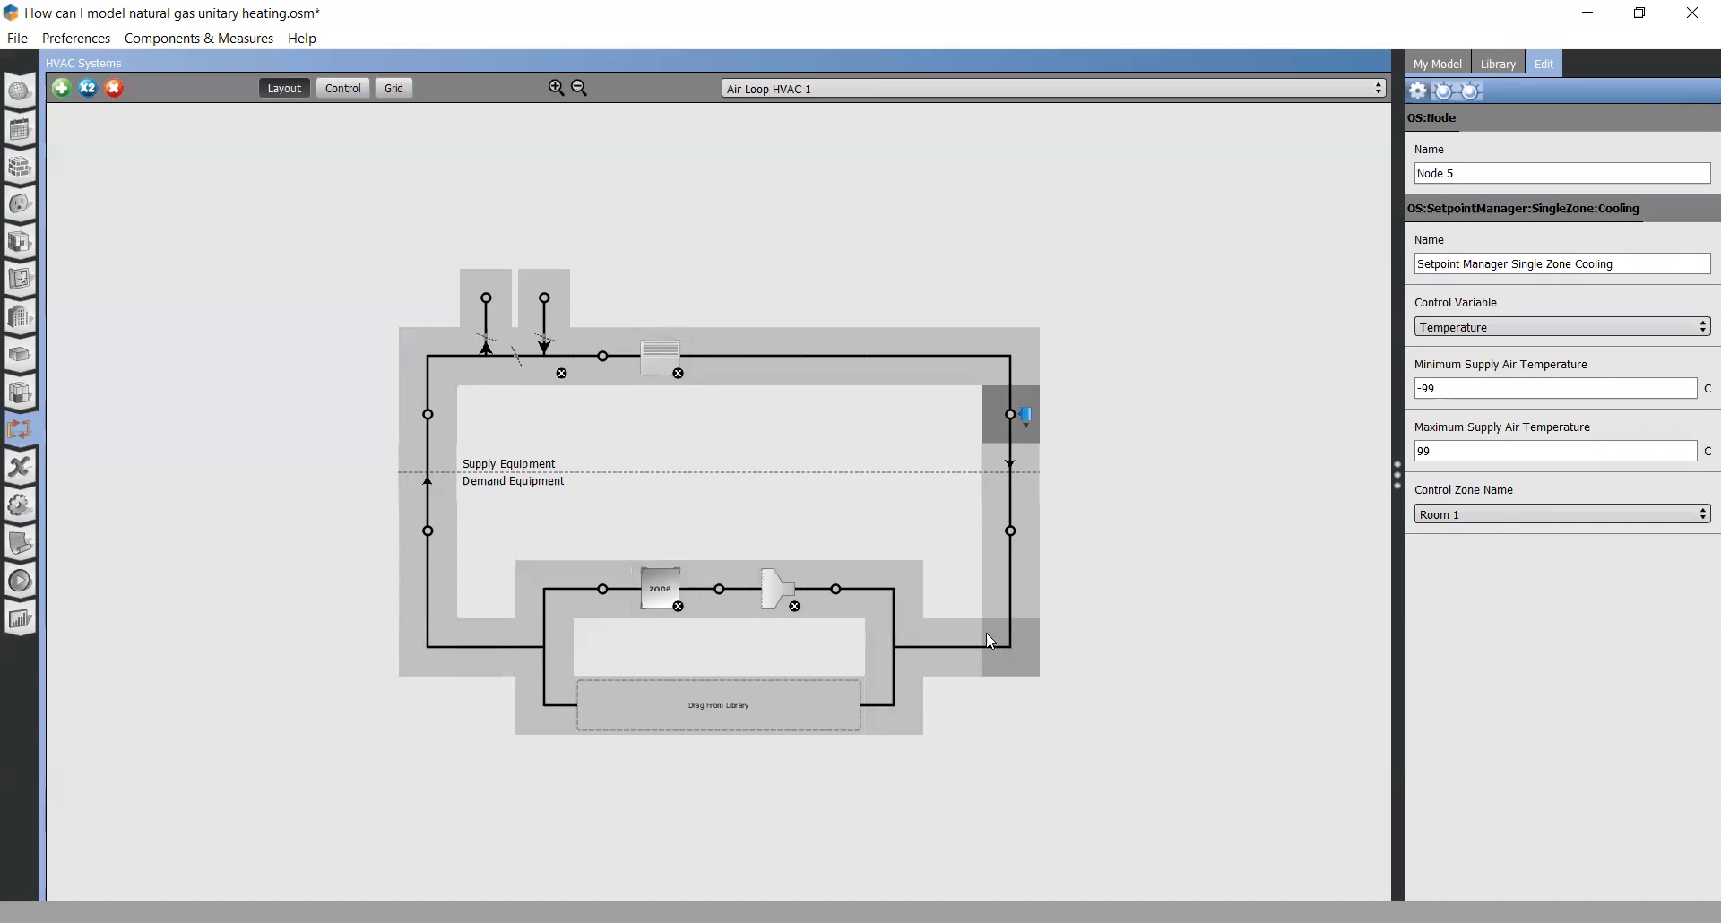
pyautogui.click(1109, 706)
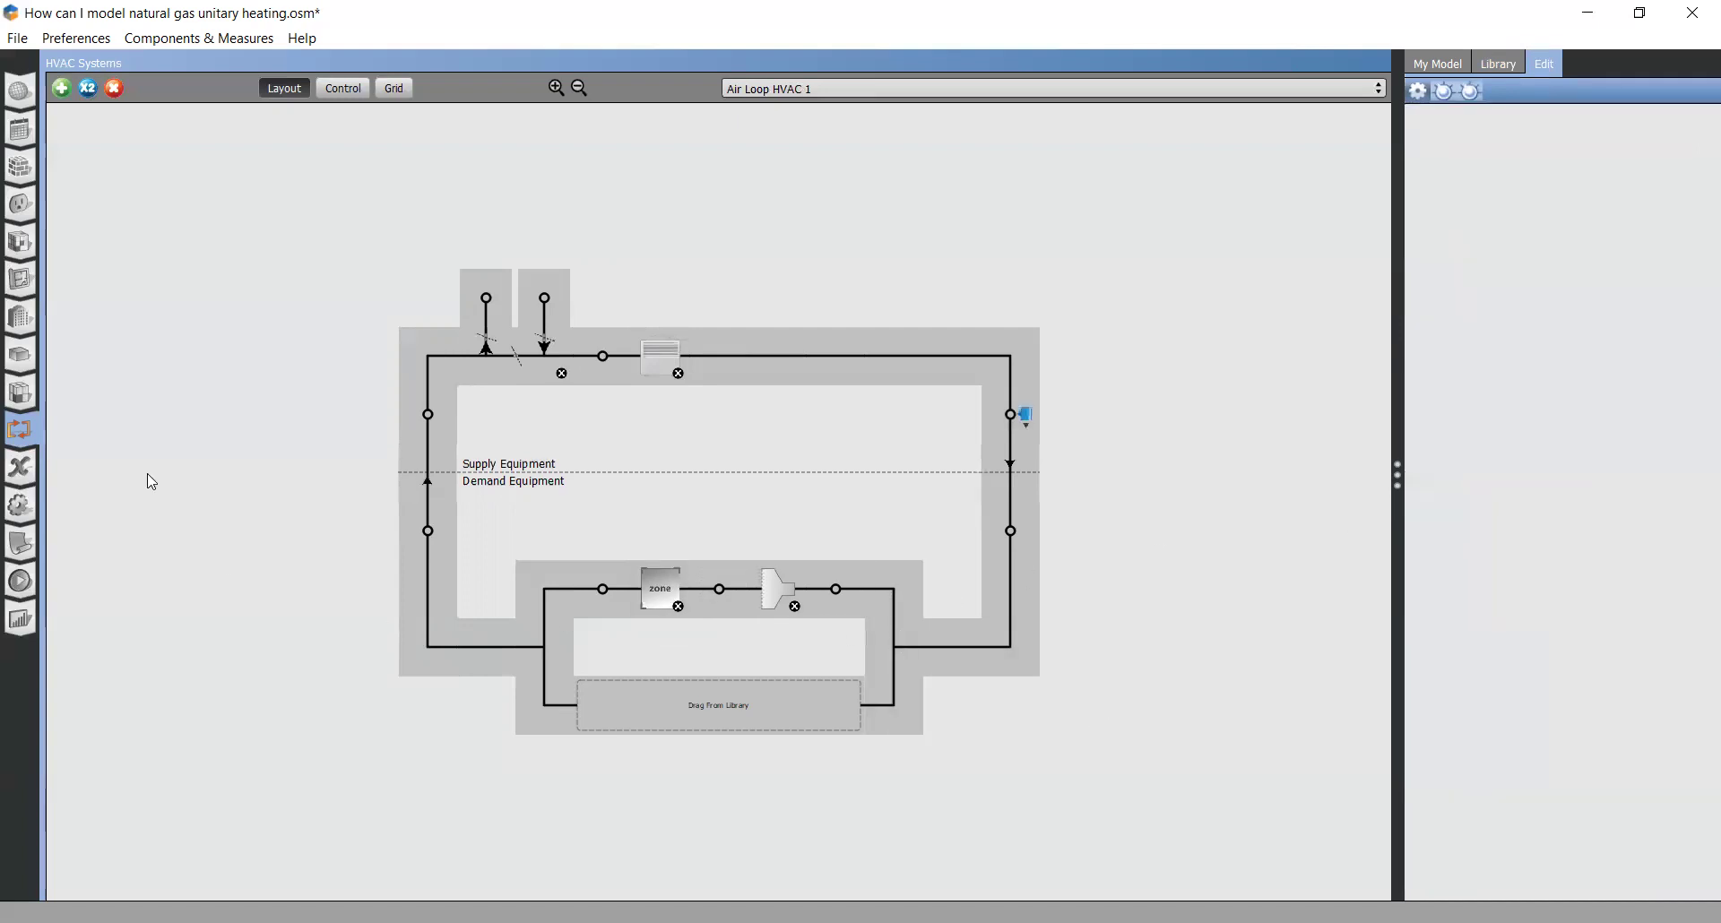
# Step: Save the model and go to the Run Simulation view
pyautogui.click(28, 41)
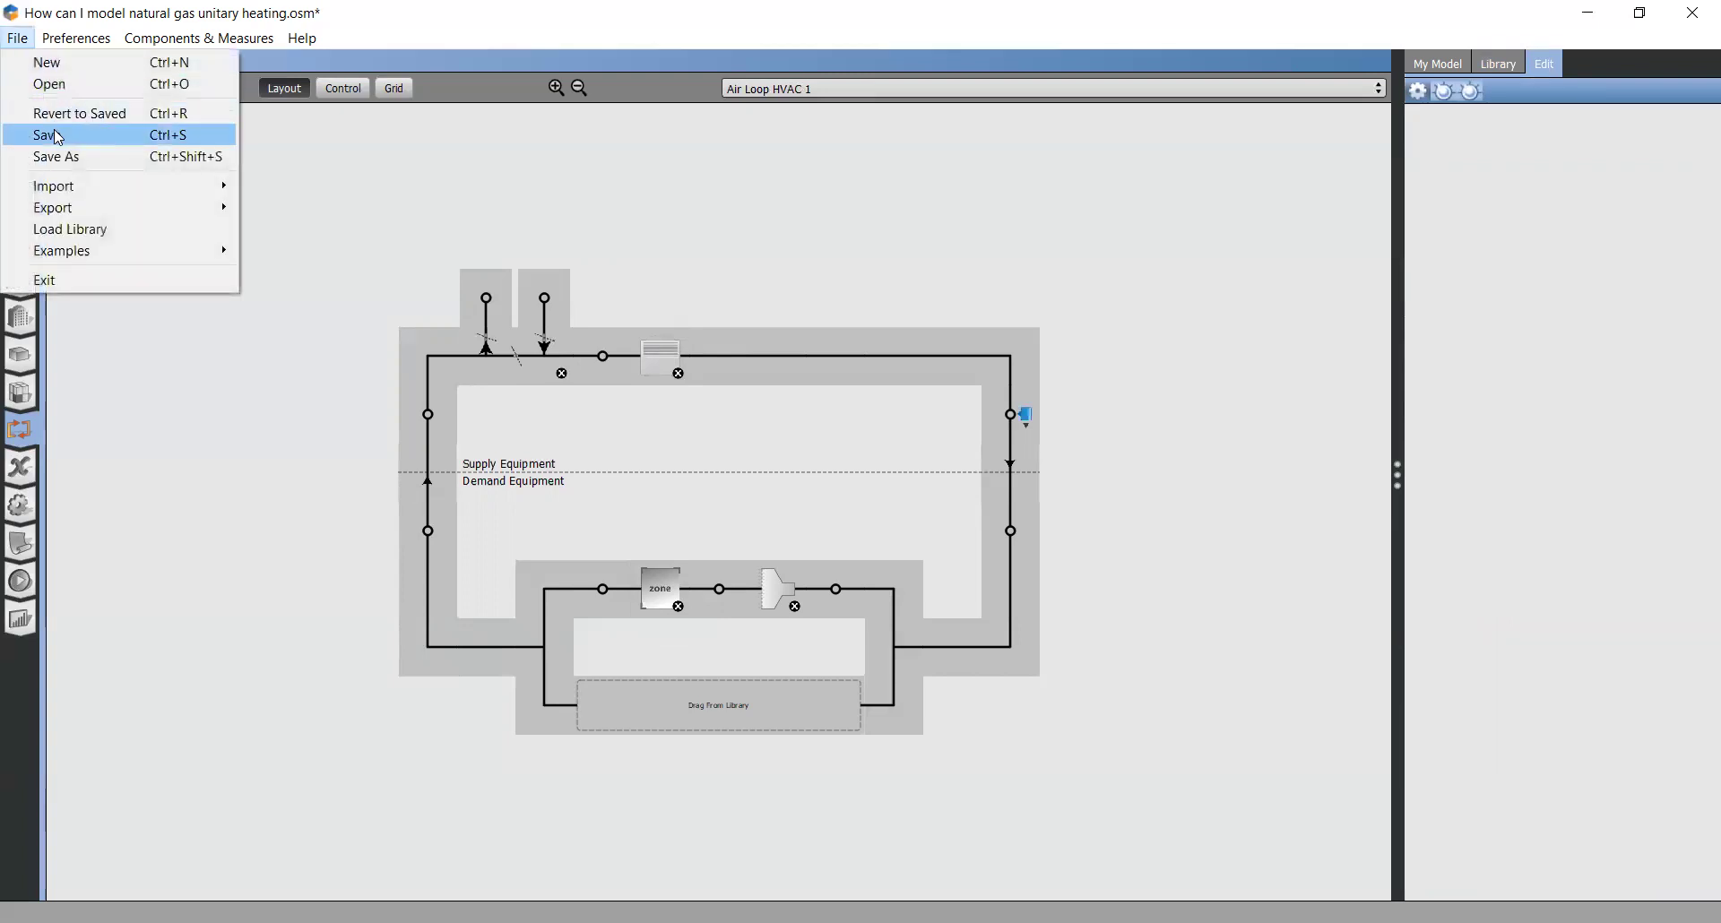
pyautogui.click(58, 137)
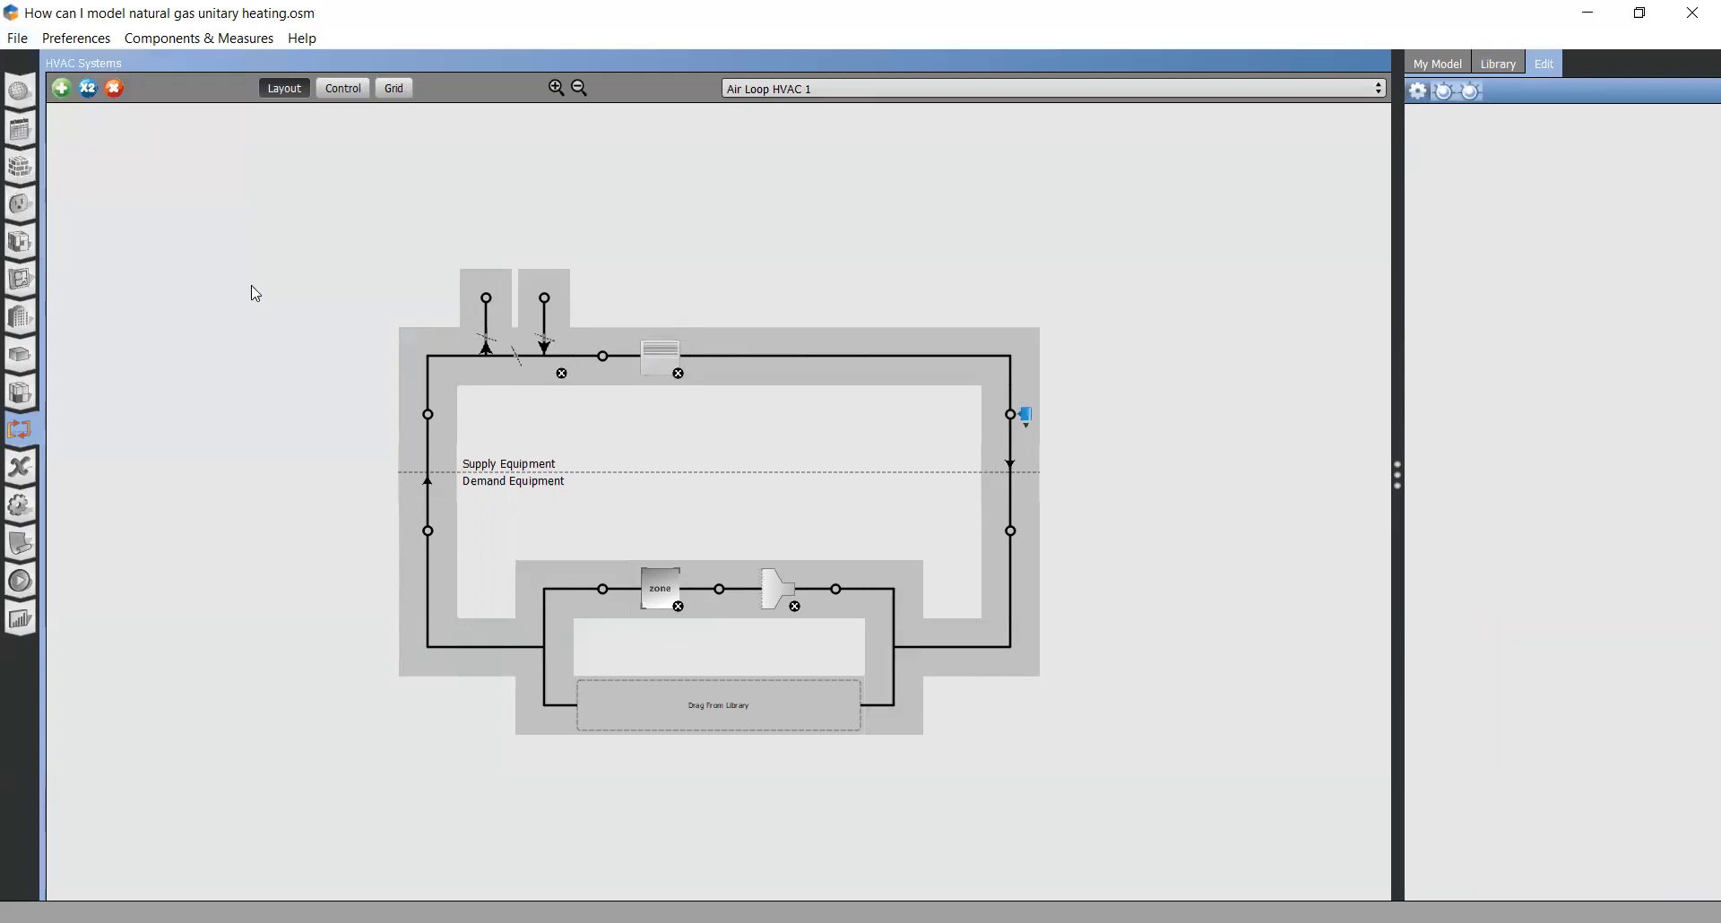
pyautogui.click(21, 587)
# Step: Run the simulation, which fails with a fatal getUnitarySystemInputData error
pyautogui.click(105, 101)
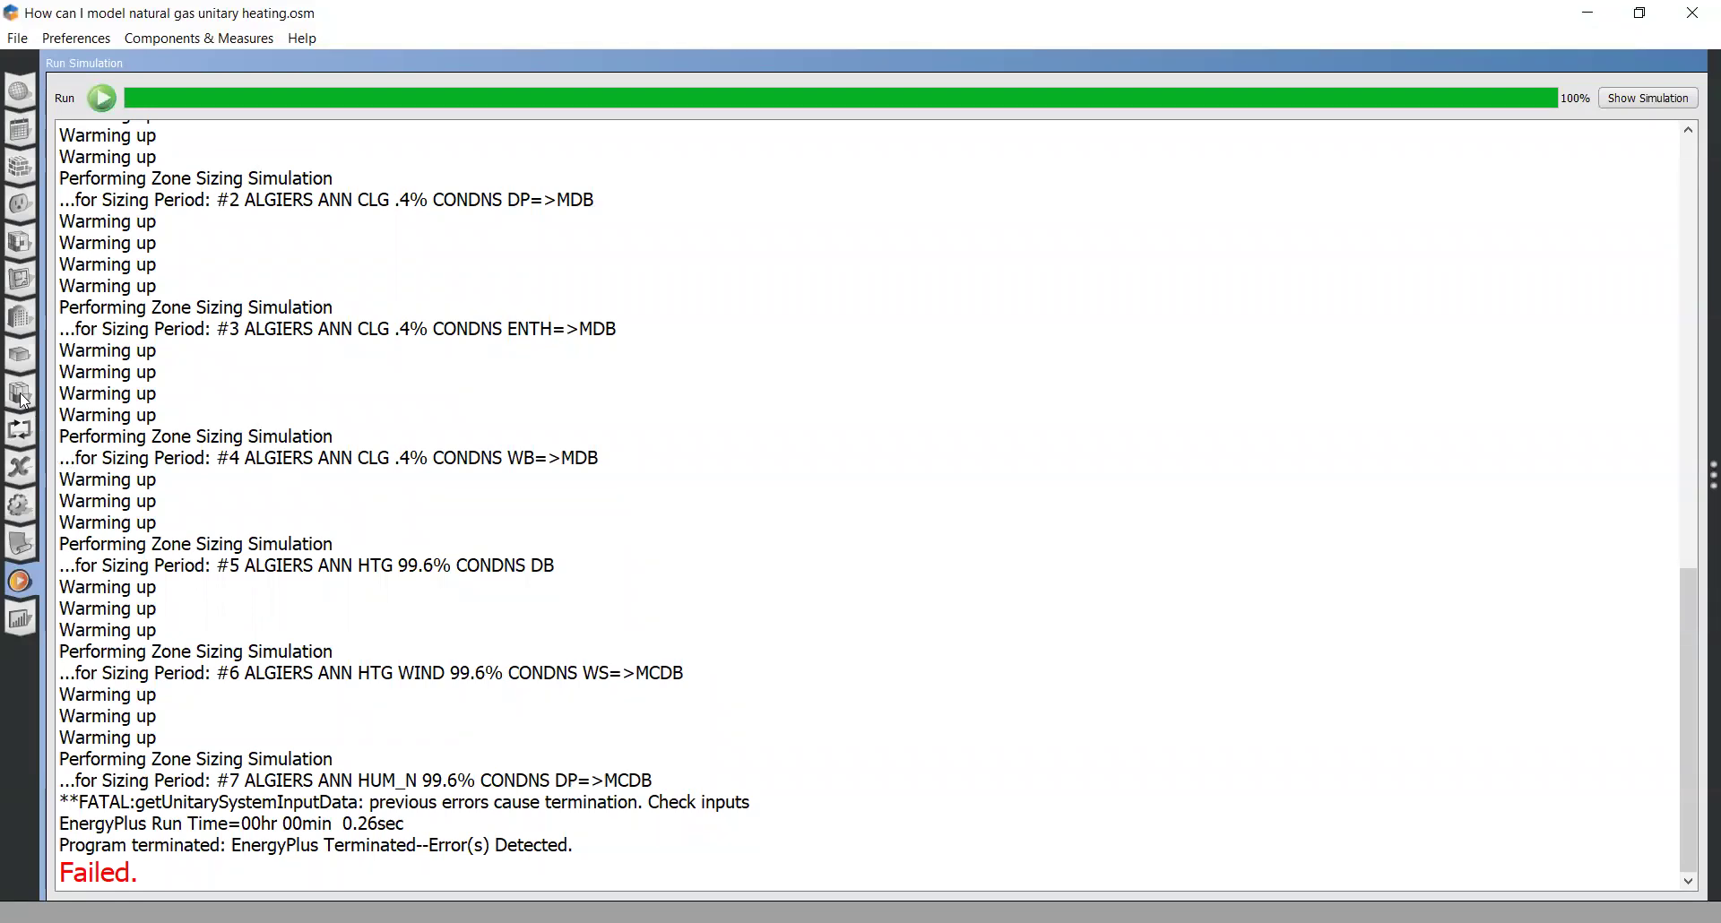
# Step: Assign the heating hvac ruleset schedule as Room 1's Cooling Thermostat Schedule
pyautogui.click(20, 395)
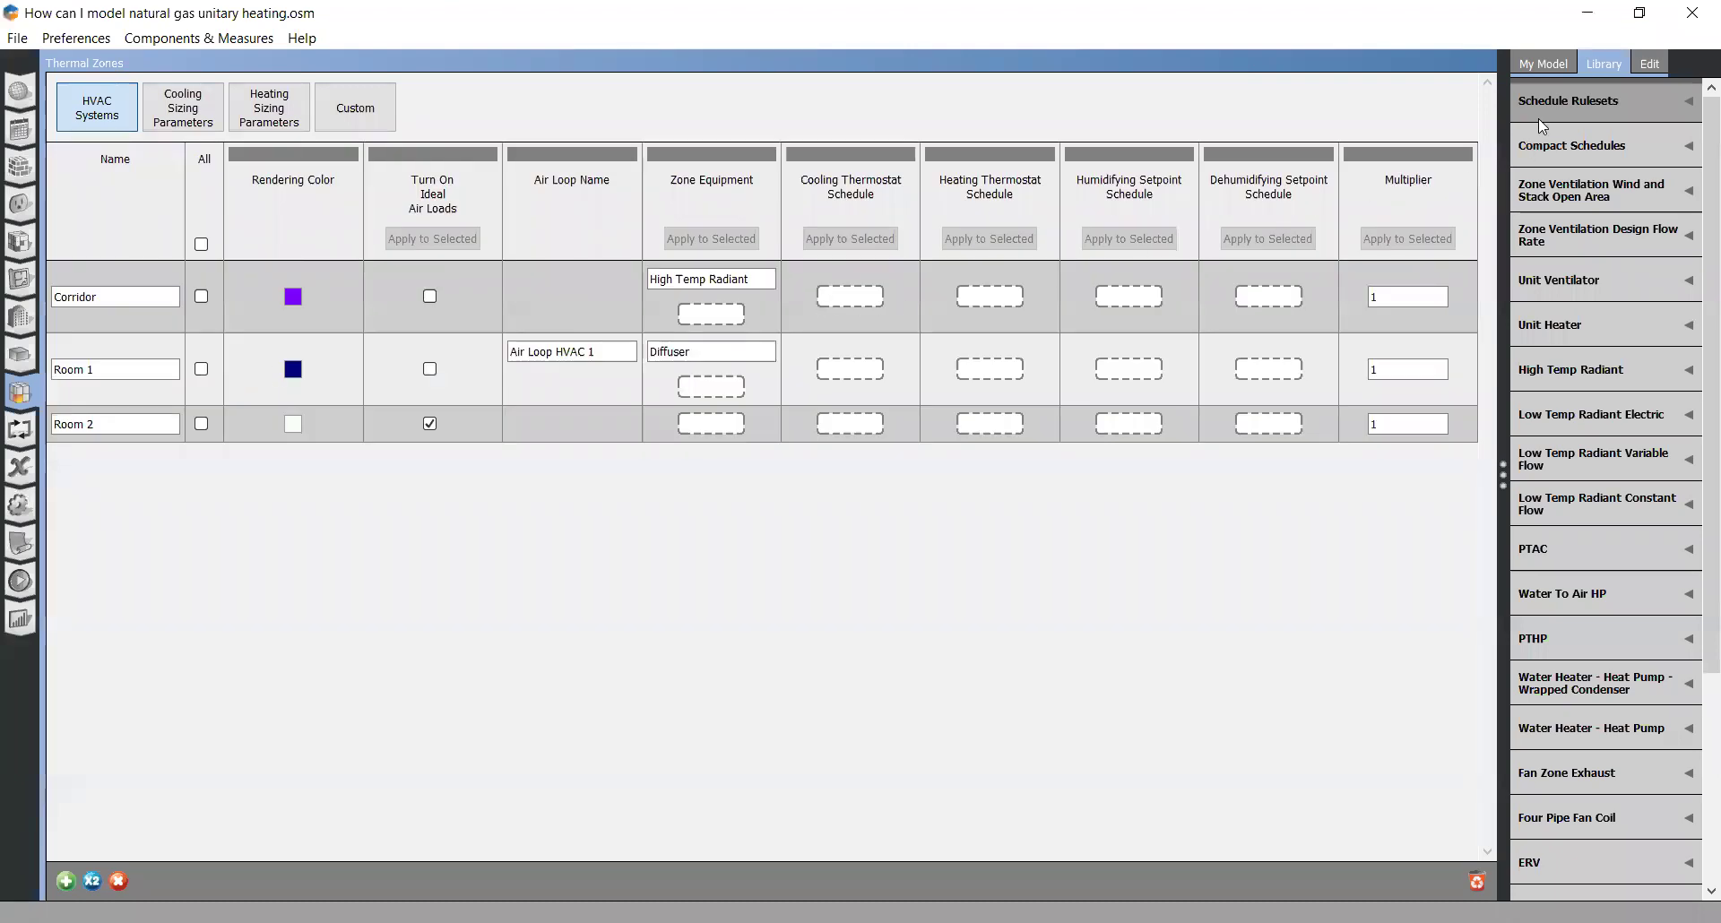
pyautogui.click(1545, 62)
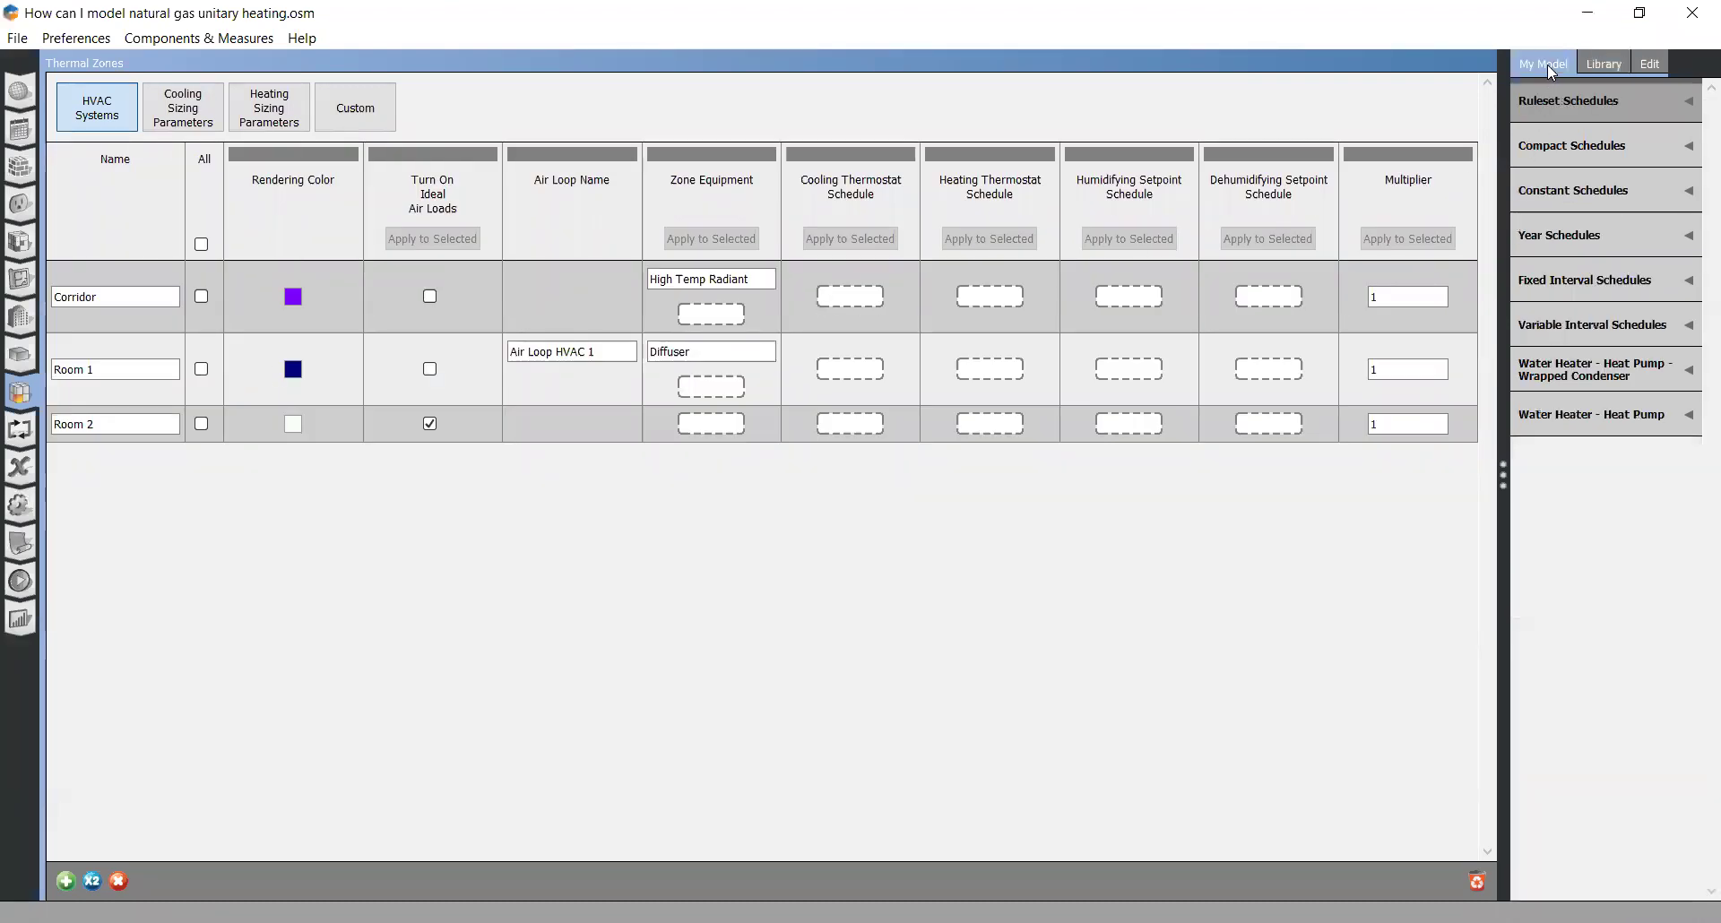
pyautogui.click(1539, 106)
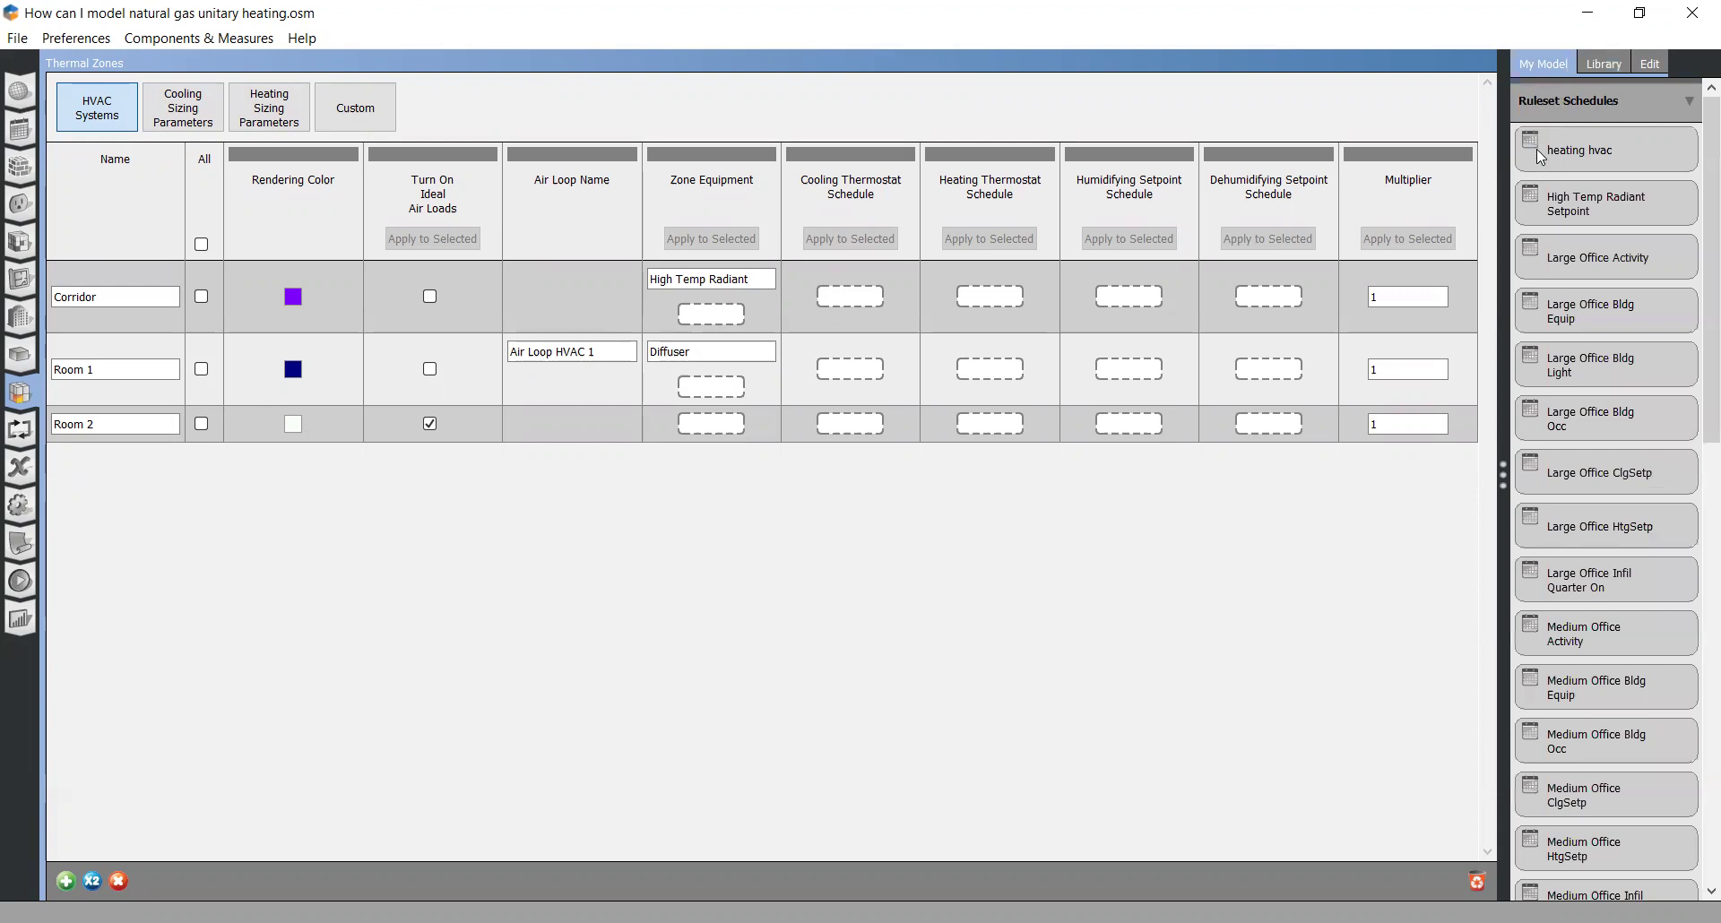
pyautogui.moveTo(1551, 145); pyautogui.dragTo(852, 370)
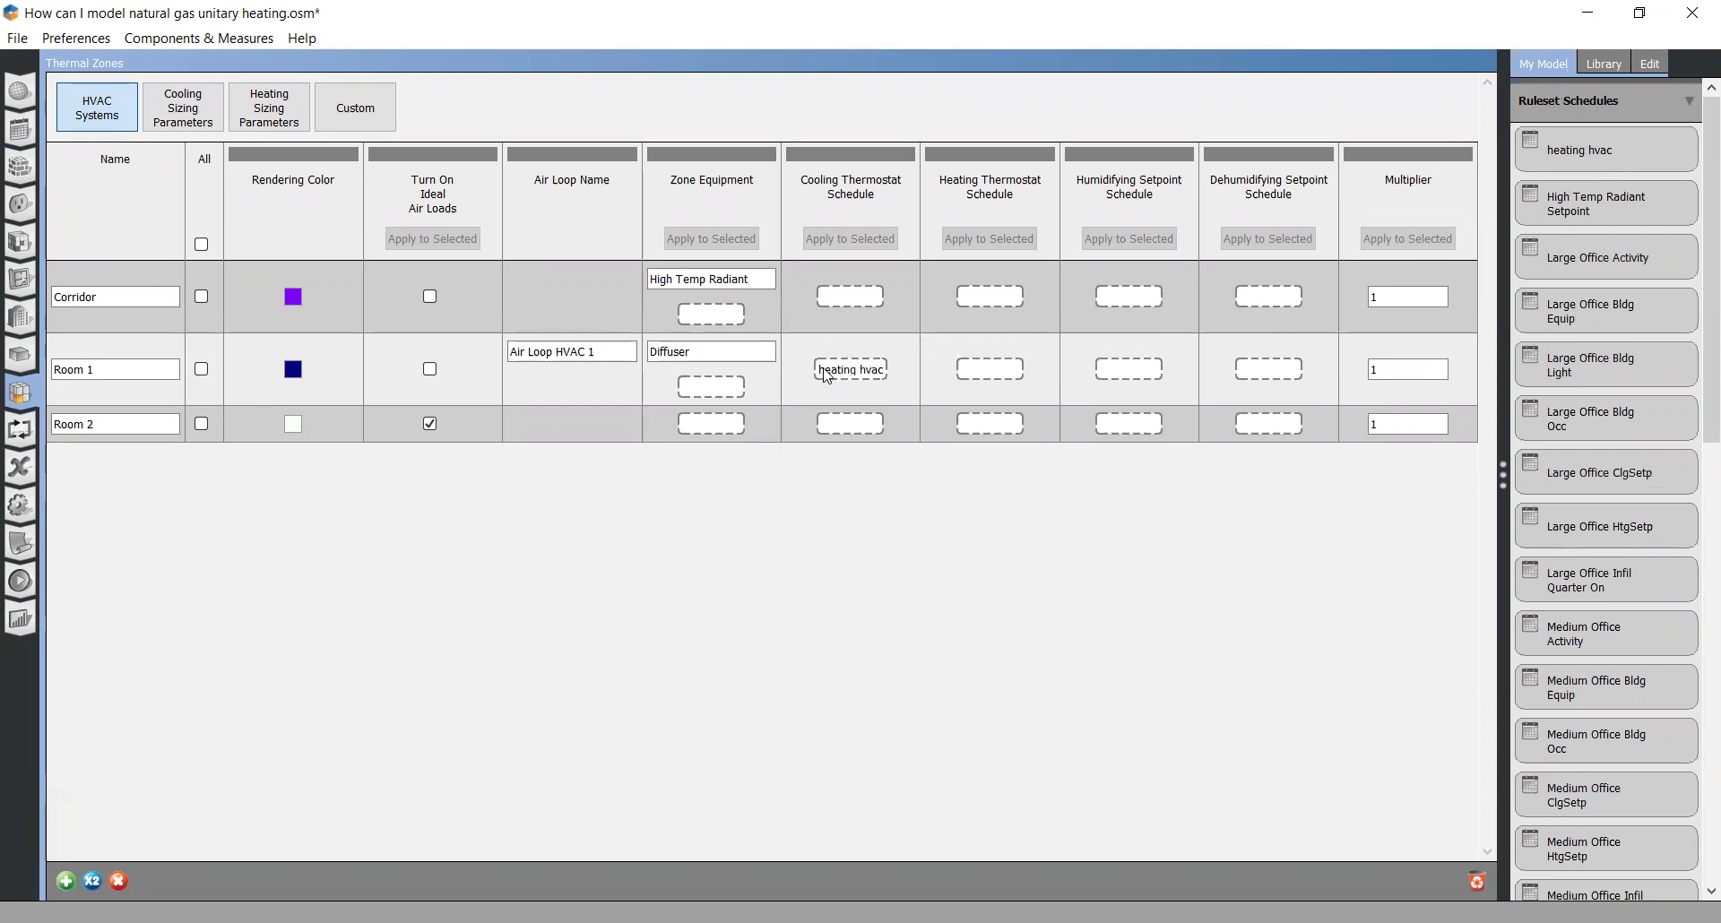
# Step: Save the updated model and return to the Run Simulation view
pyautogui.click(20, 39)
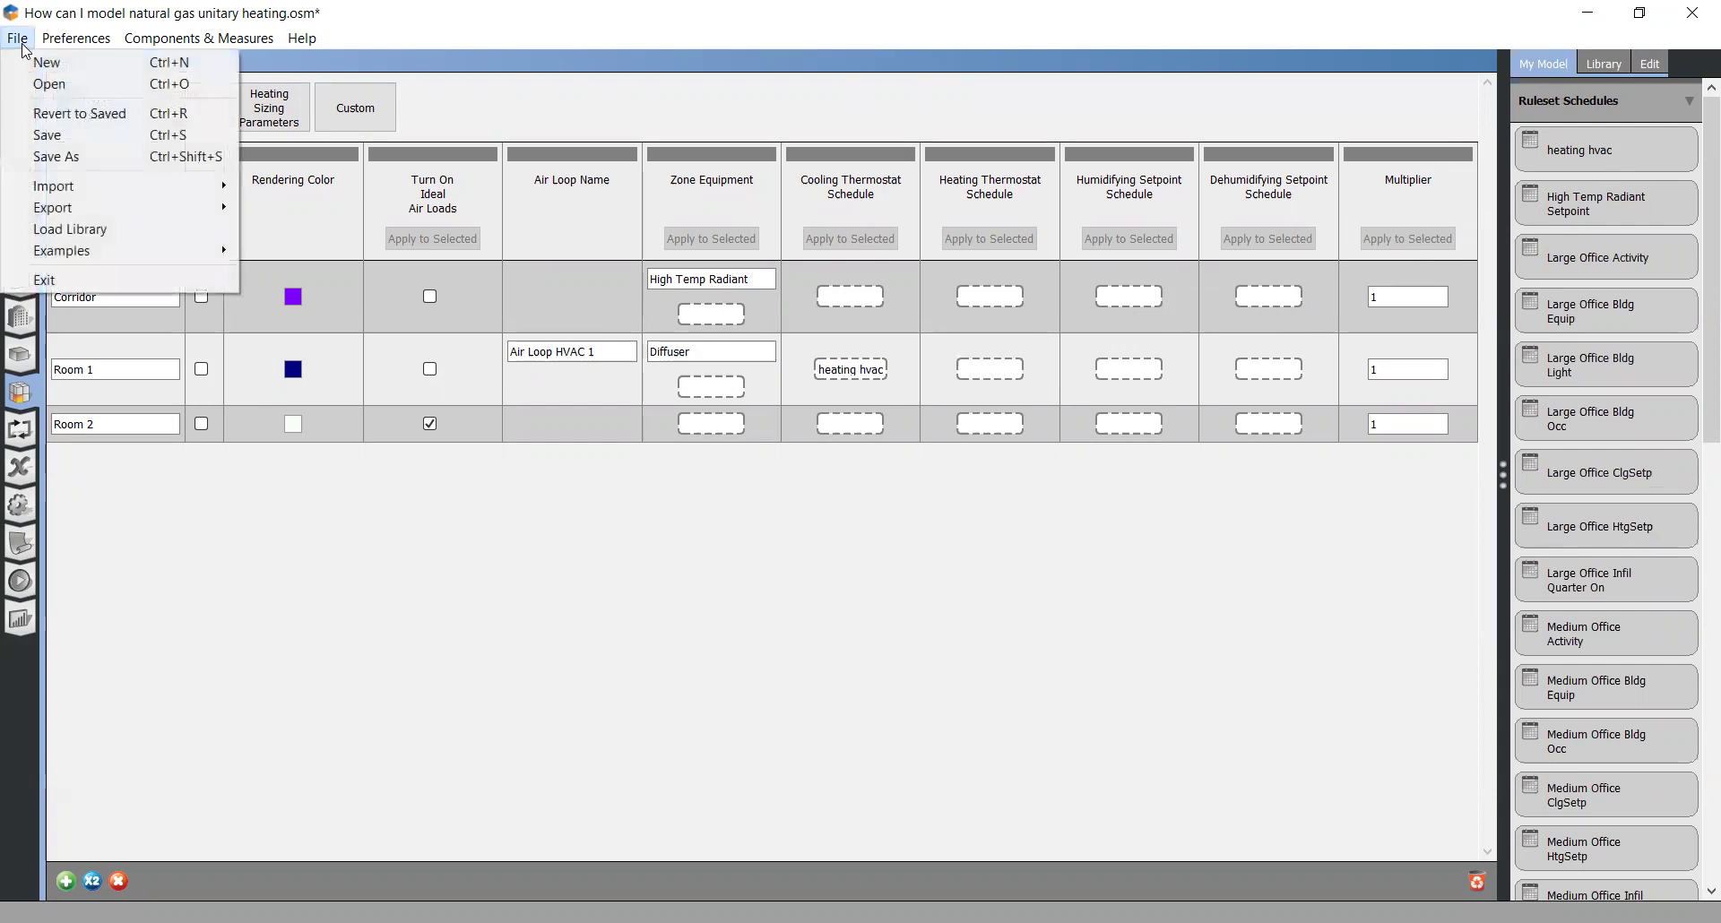
pyautogui.click(55, 135)
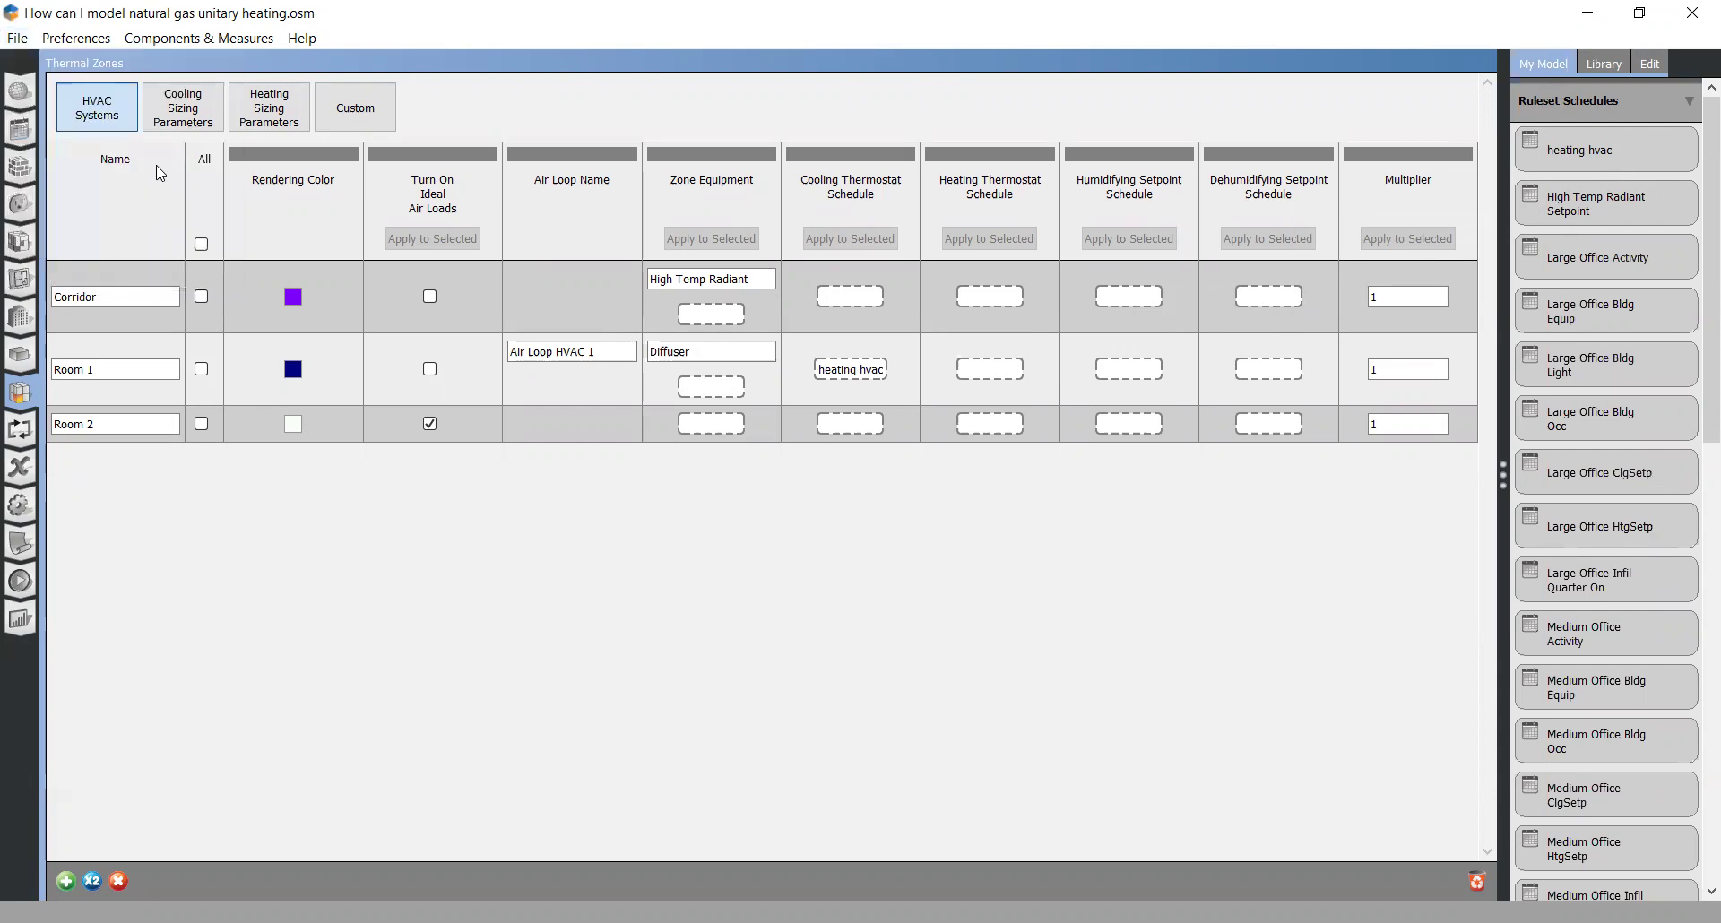
pyautogui.click(20, 583)
# Step: Start the simulation again with the corrected thermostat schedule
pyautogui.click(100, 97)
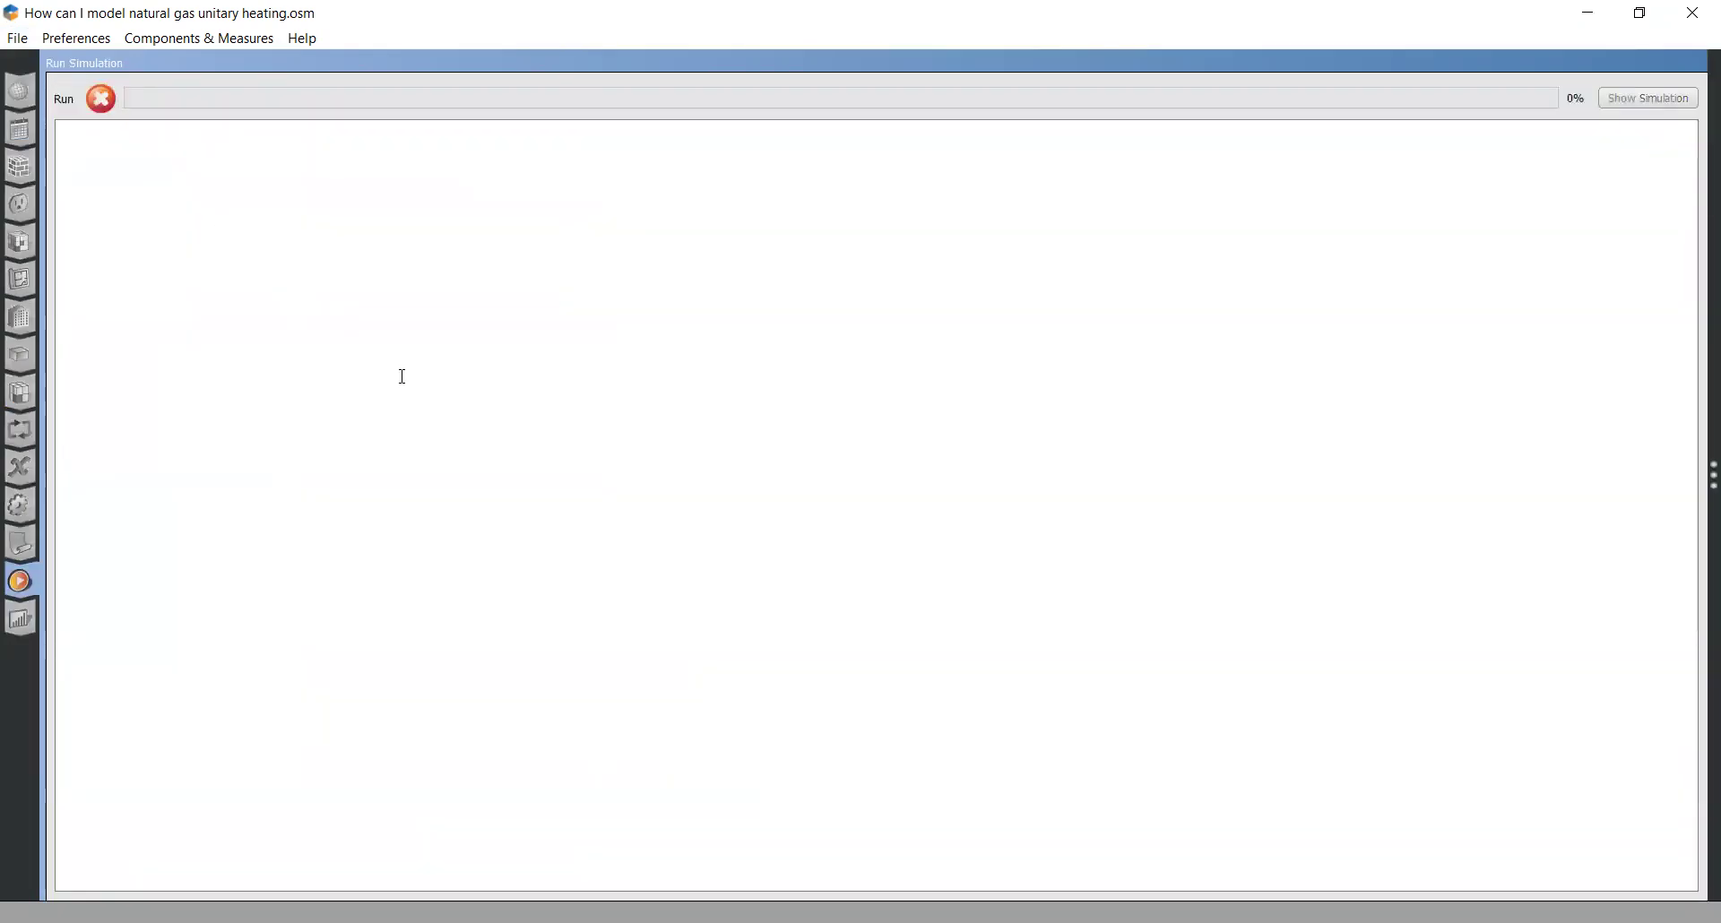